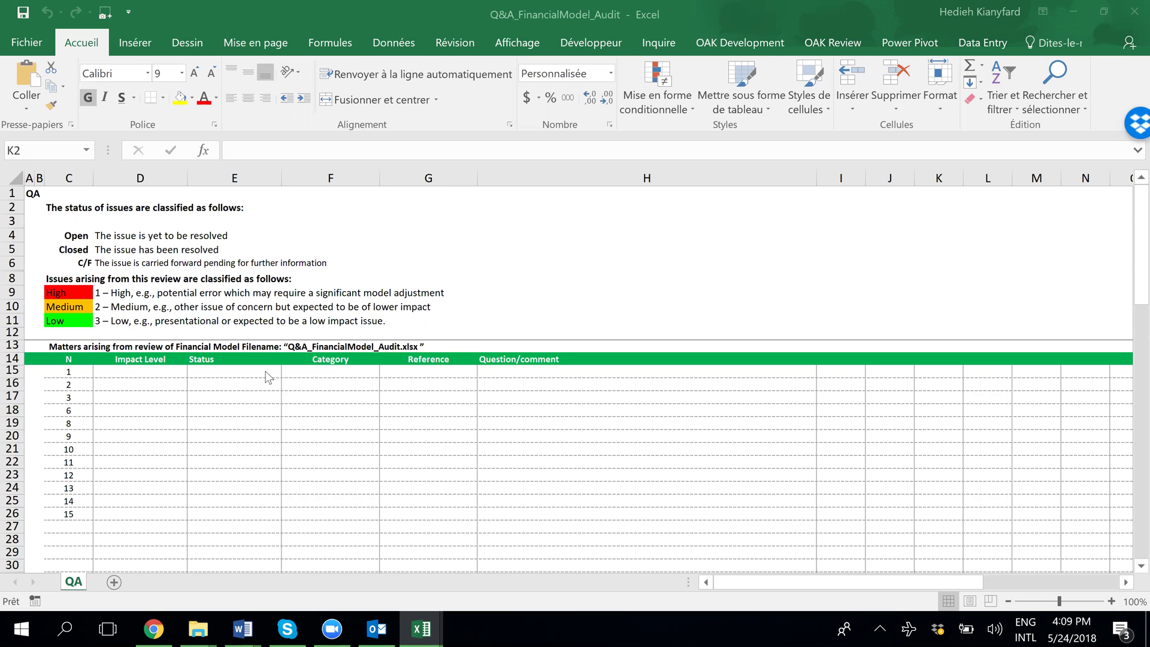
Step: Look at the Baran Hydro Project_v01a workbook, then return to the Q&A_FinancialModel_Audit workbook
{"action": "mouse_move", "coordinate": [422, 628]}
{"action": "left_click", "coordinate": [498, 591]}
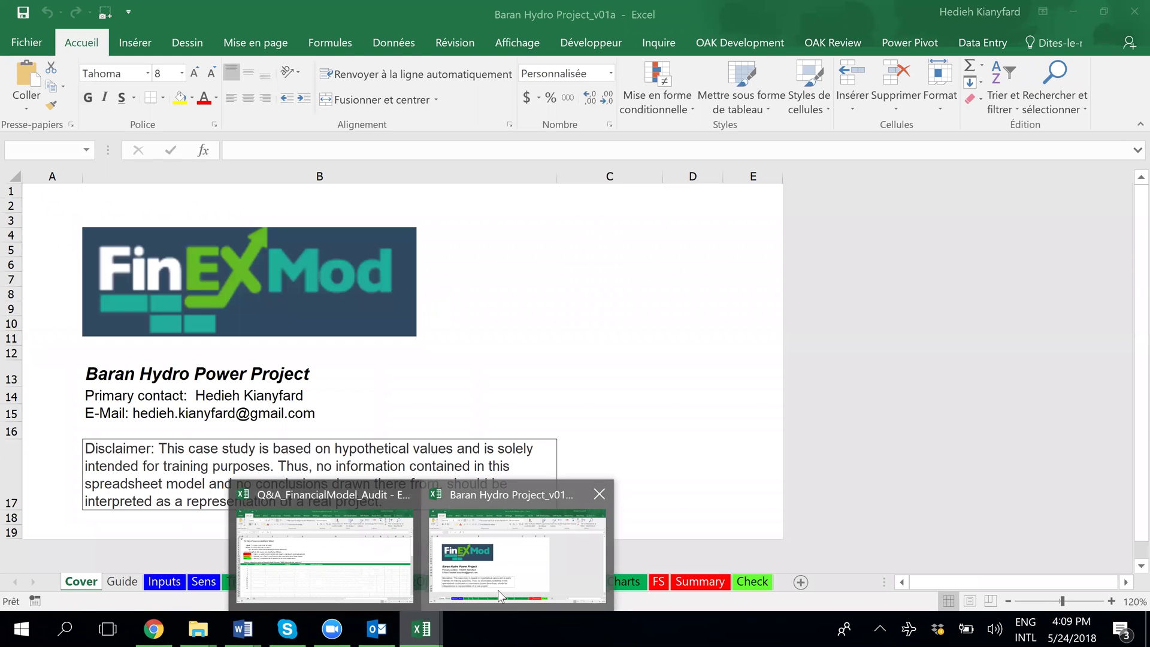
{"action": "left_click", "coordinate": [420, 593]}
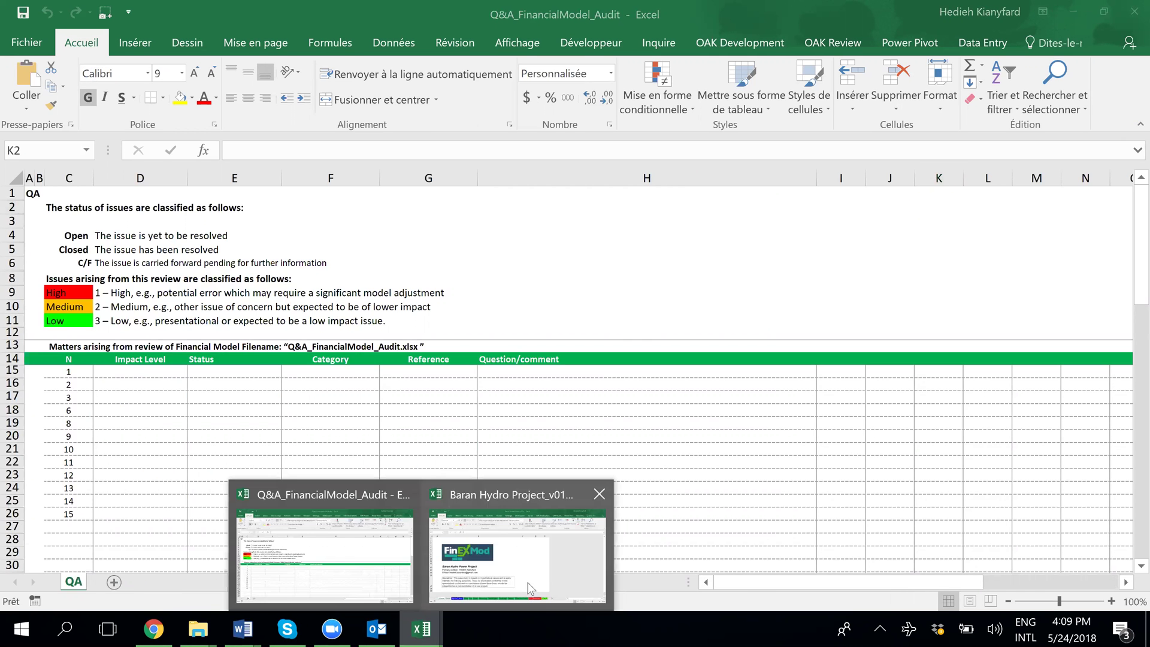
{"action": "left_click", "coordinate": [530, 590]}
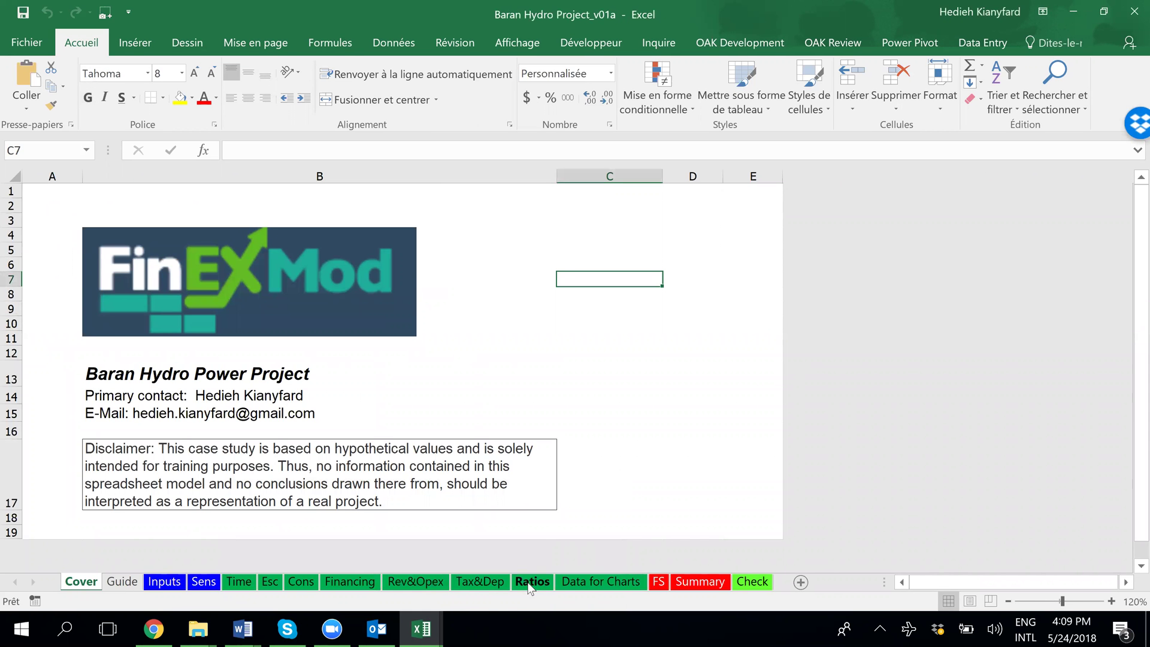
{"action": "mouse_move", "coordinate": [421, 628]}
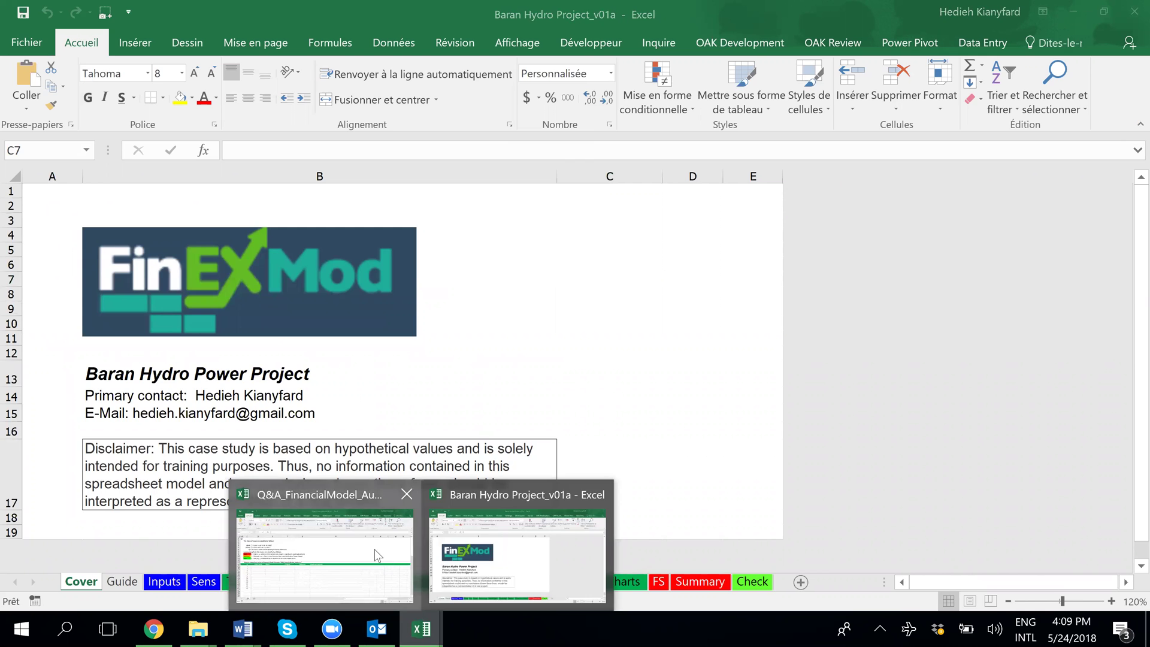
{"action": "left_click", "coordinate": [375, 549]}
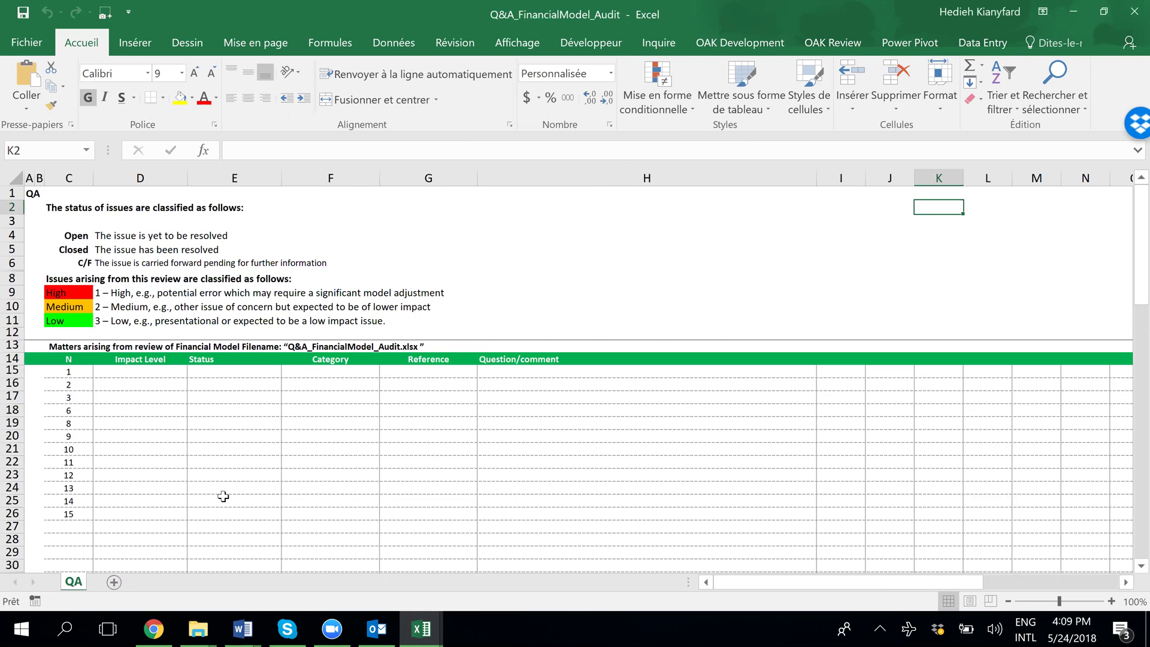
Step: Copy the QA sheet into the Baran Hydro Project_v01a.xlsx workbook, placing the copy before the Cover sheet
{"action": "right_click", "coordinate": [68, 591]}
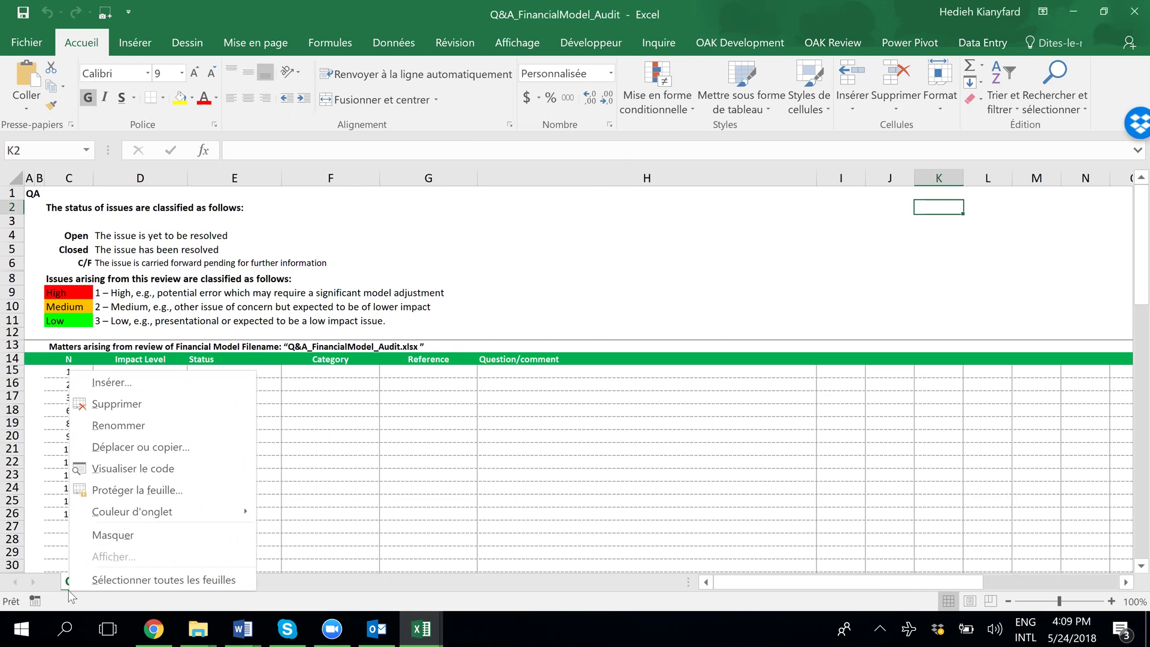
{"action": "left_click", "coordinate": [121, 448]}
{"action": "left_click", "coordinate": [60, 520]}
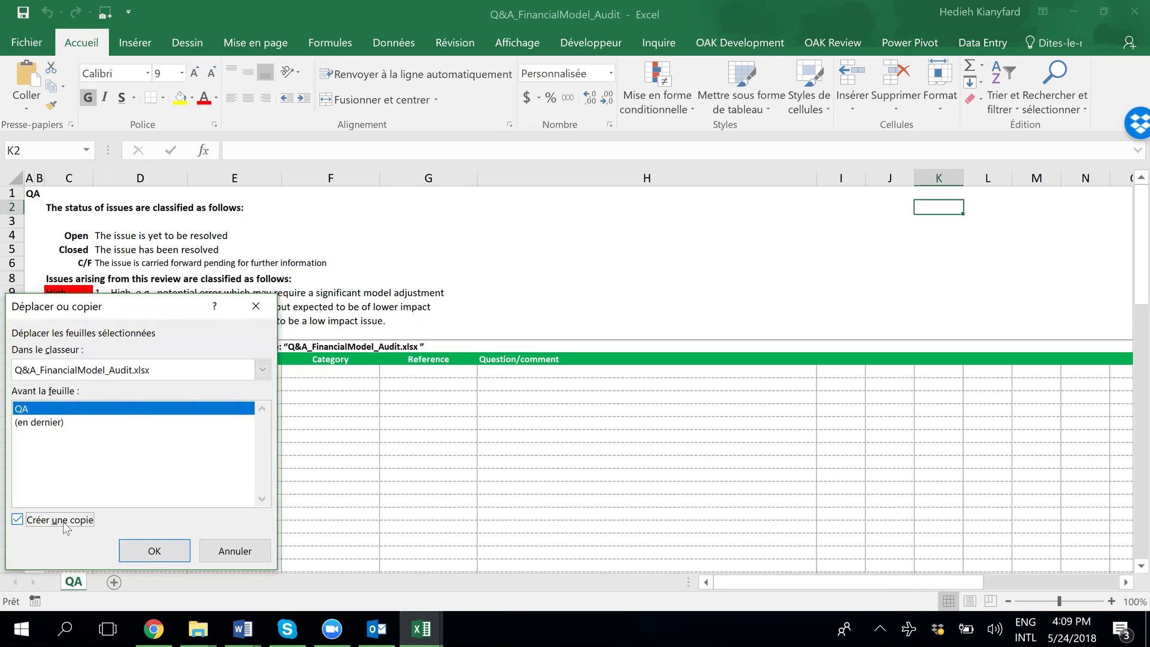
{"action": "left_click", "coordinate": [209, 369]}
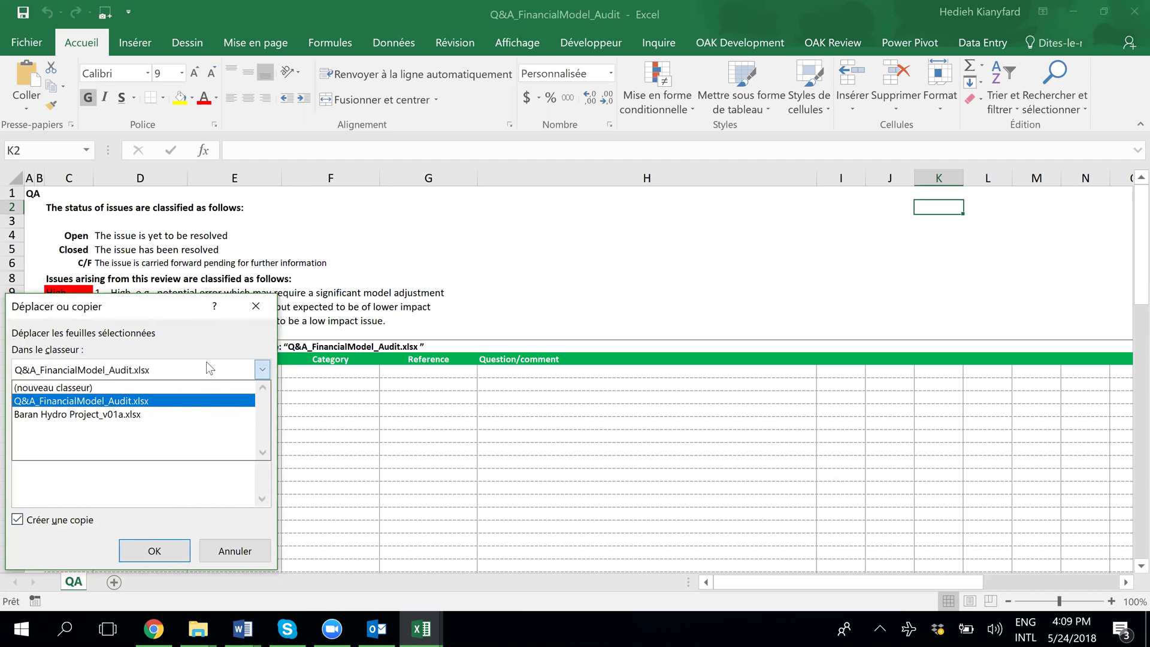
{"action": "left_click", "coordinate": [189, 416]}
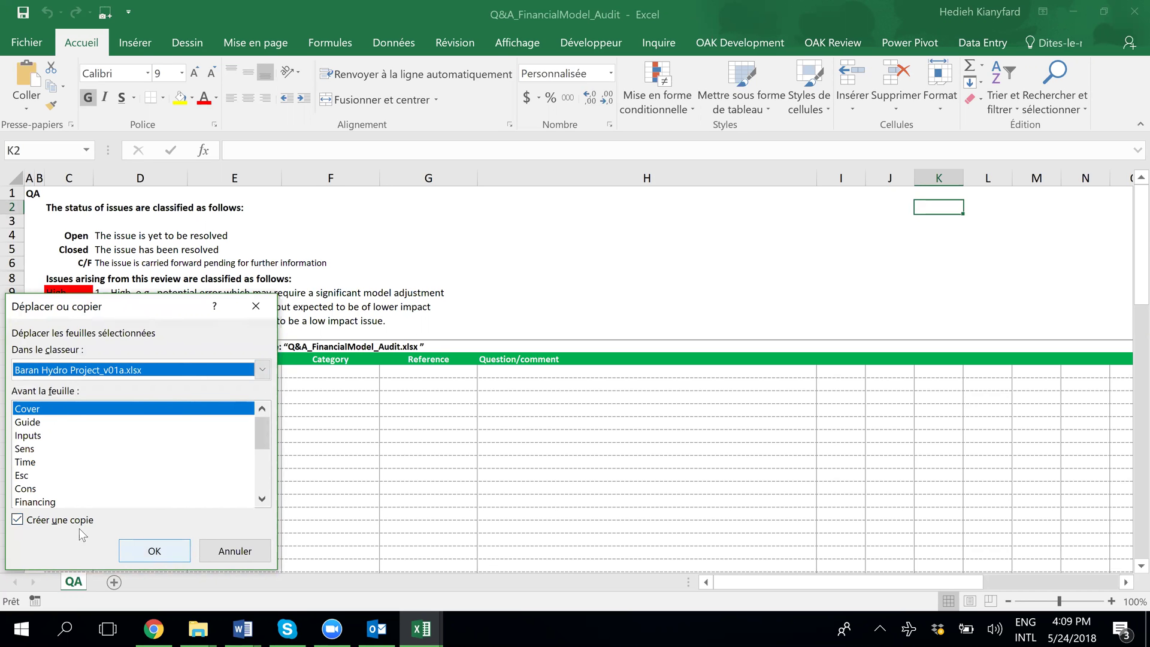
{"action": "left_click", "coordinate": [157, 552]}
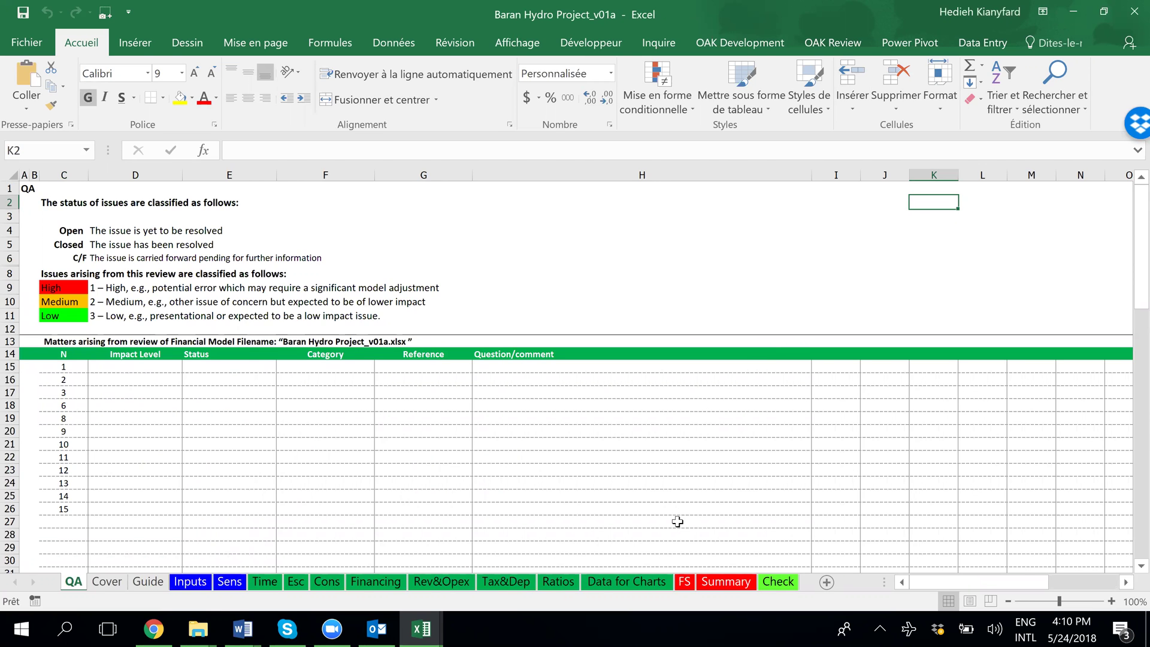
Step: Inspect the review title formula in C13 and enter impact levels 1, 2 and 3 in cells D15 to D17
{"action": "left_click", "coordinate": [73, 343]}
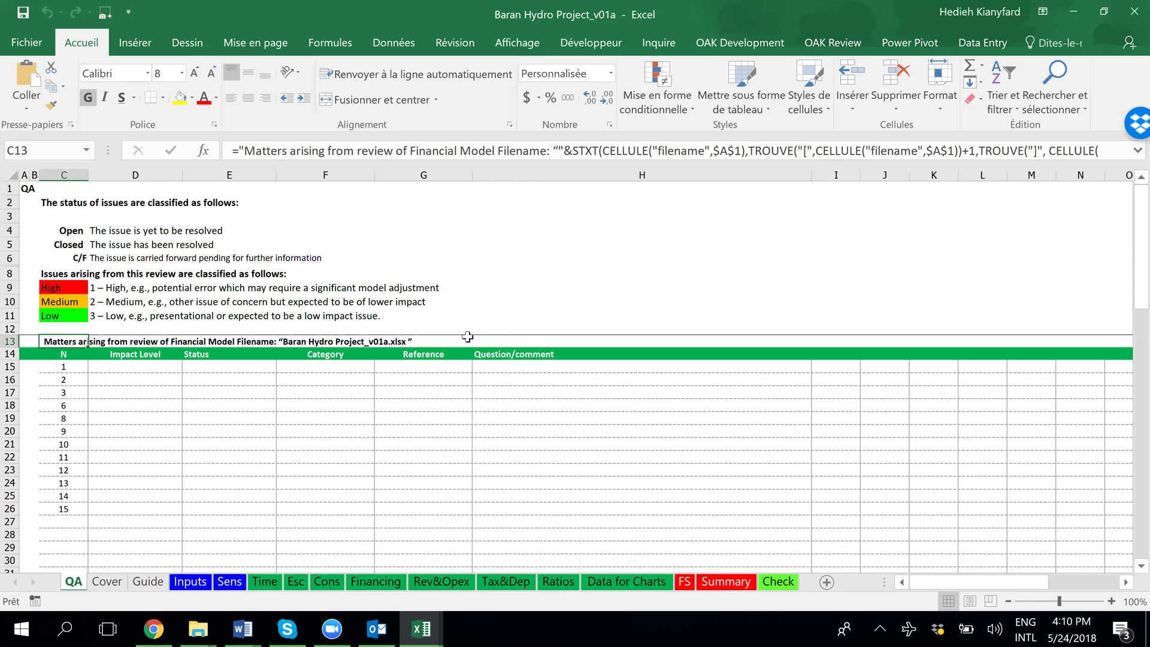
{"action": "left_click", "coordinate": [139, 366]}
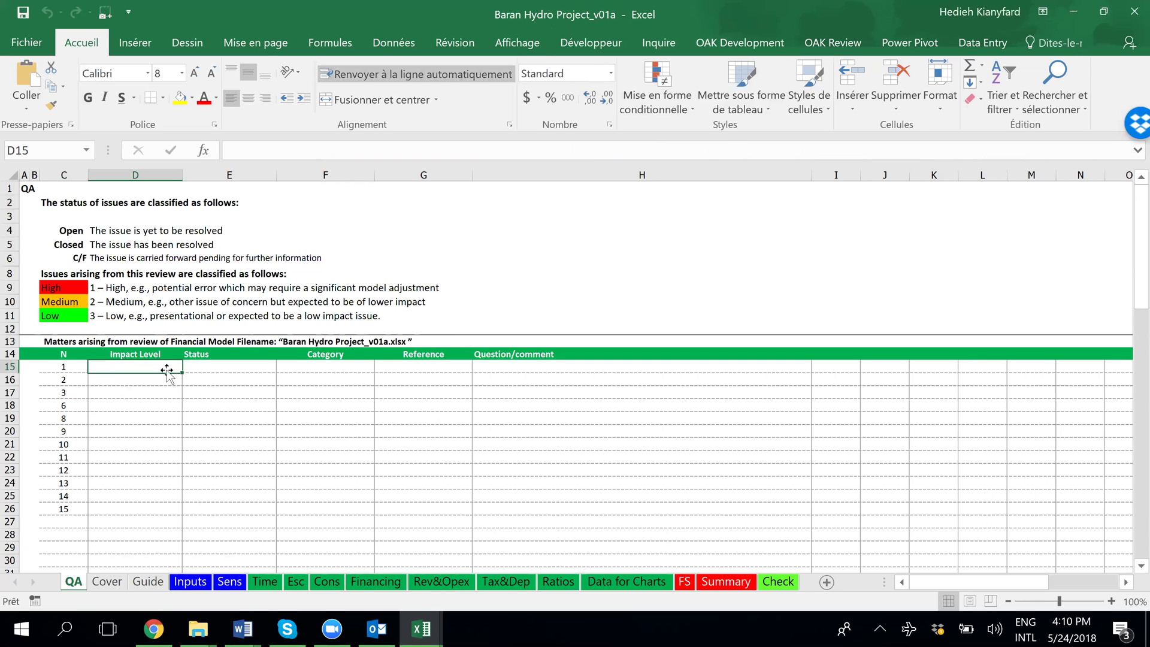
{"action": "left_click", "coordinate": [136, 392]}
{"action": "left_click", "coordinate": [168, 370]}
{"action": "type", "text": "1"}
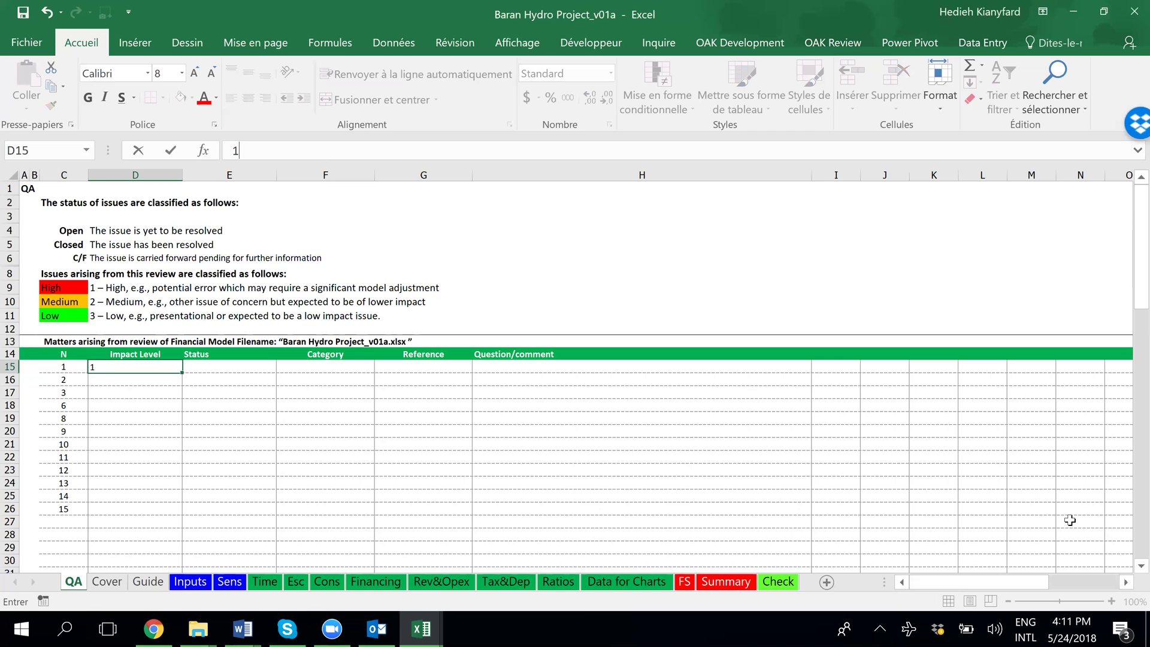
{"action": "key", "text": "ctrl+Return"}
{"action": "key", "text": "Down"}
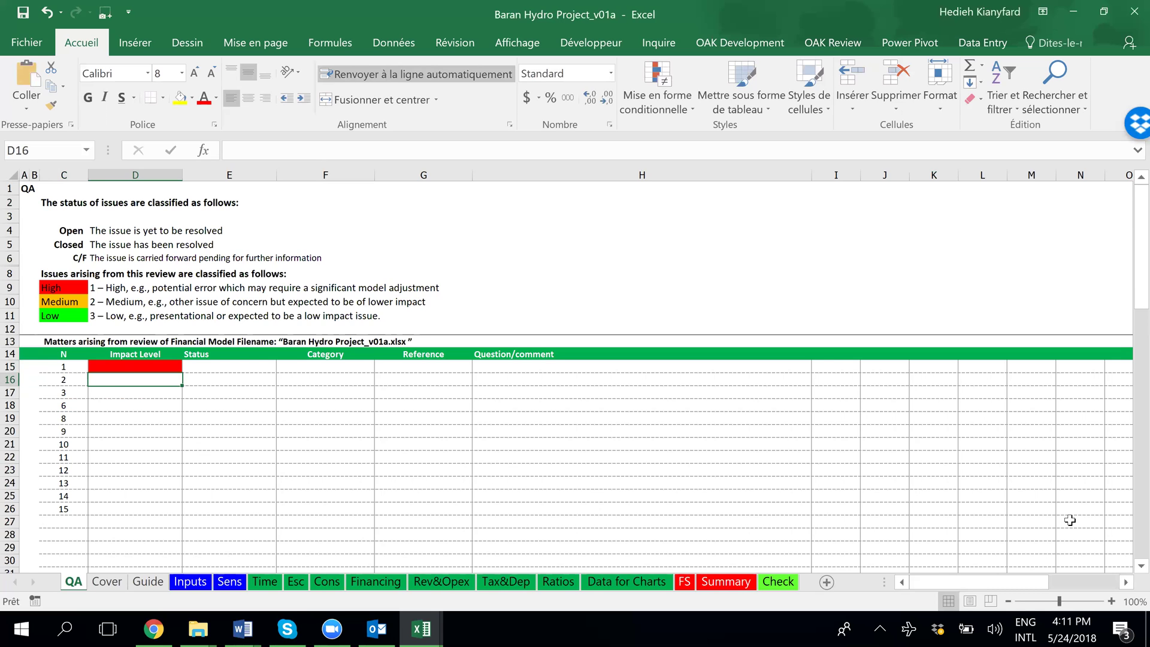
{"action": "type", "text": "2"}
{"action": "key", "text": "Return"}
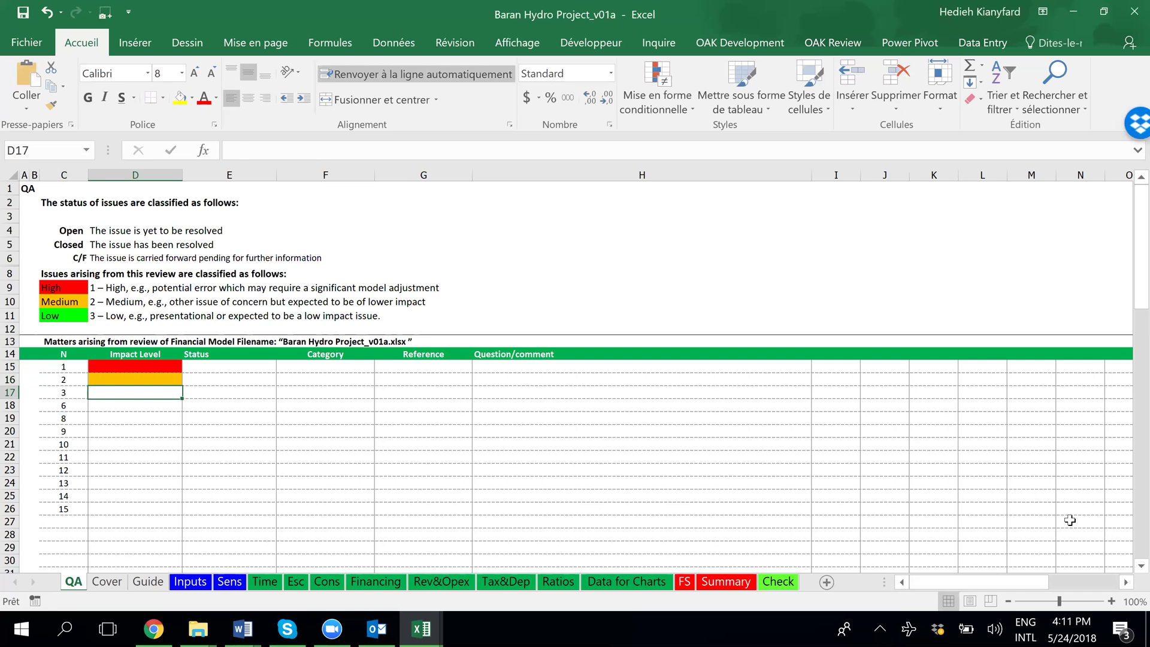
{"action": "type", "text": "3"}
{"action": "key", "text": "Return"}
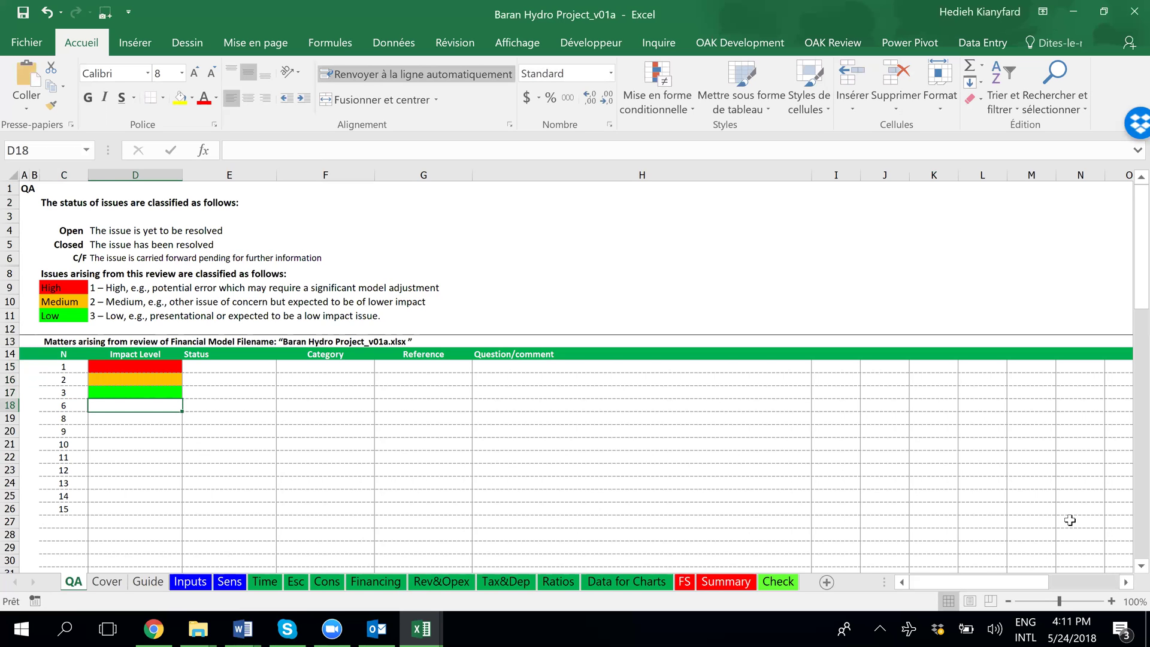
Step: Undo the three impact level entries in the issue log
{"action": "key", "text": "ctrl+z"}
{"action": "key", "text": "ctrl+z"}
{"action": "key", "text": "ctrl+z"}
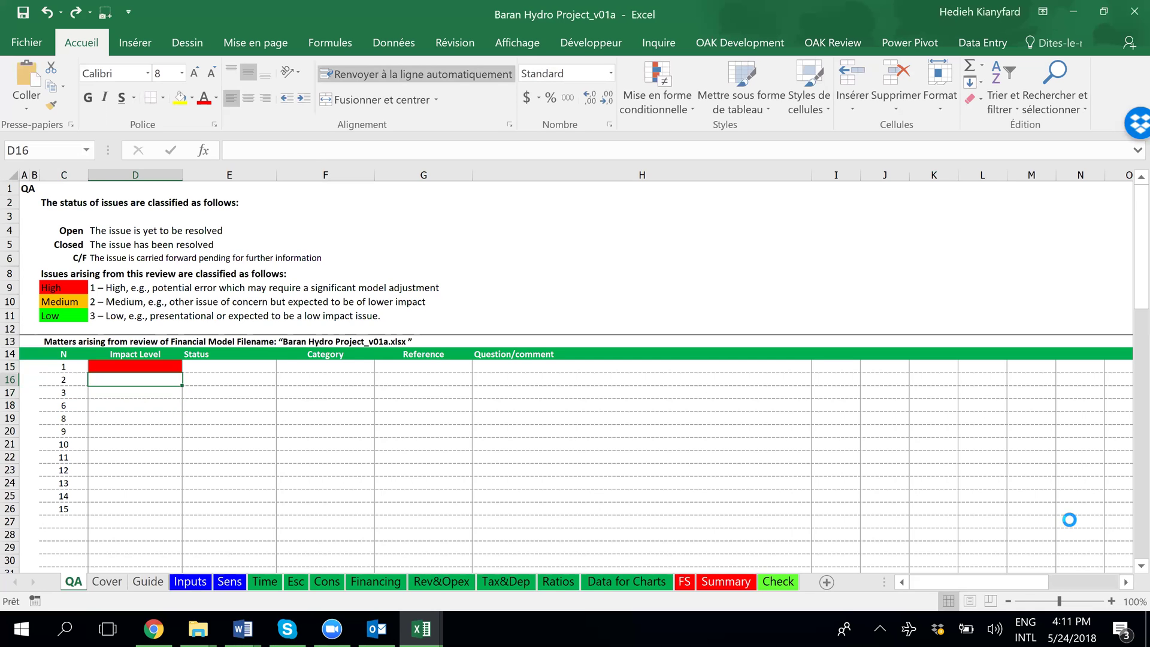
Step: Set the first issue's status in E15 to Open, and change it to Closed
{"action": "key", "text": "Right"}
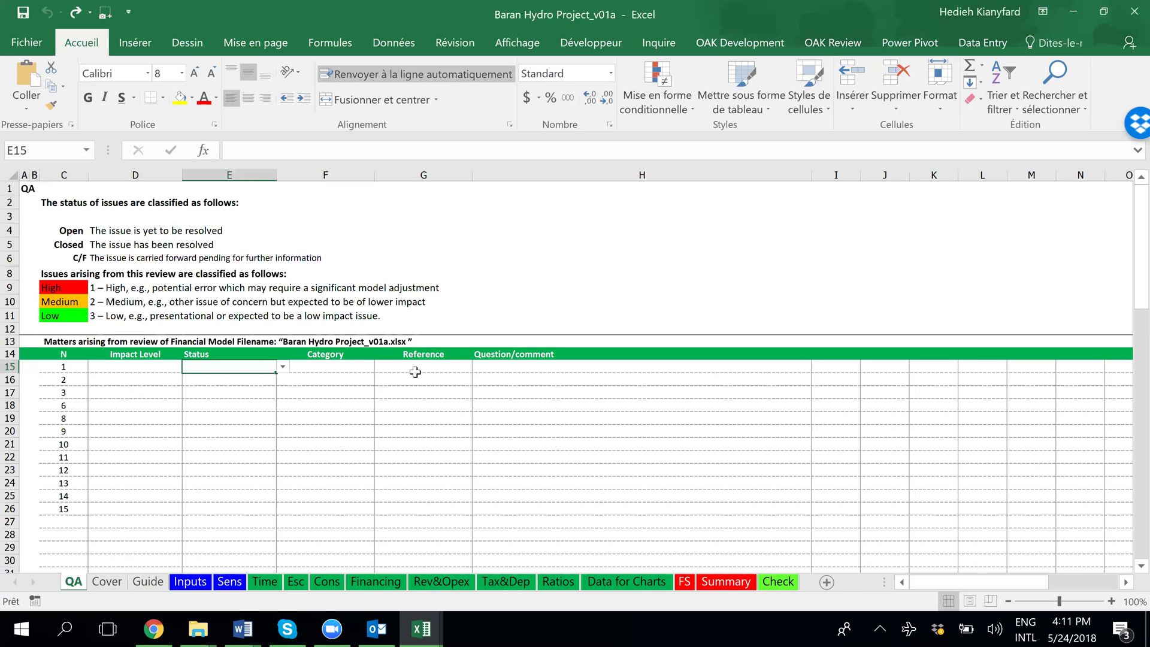
{"action": "left_click", "coordinate": [283, 367]}
{"action": "left_click", "coordinate": [254, 395]}
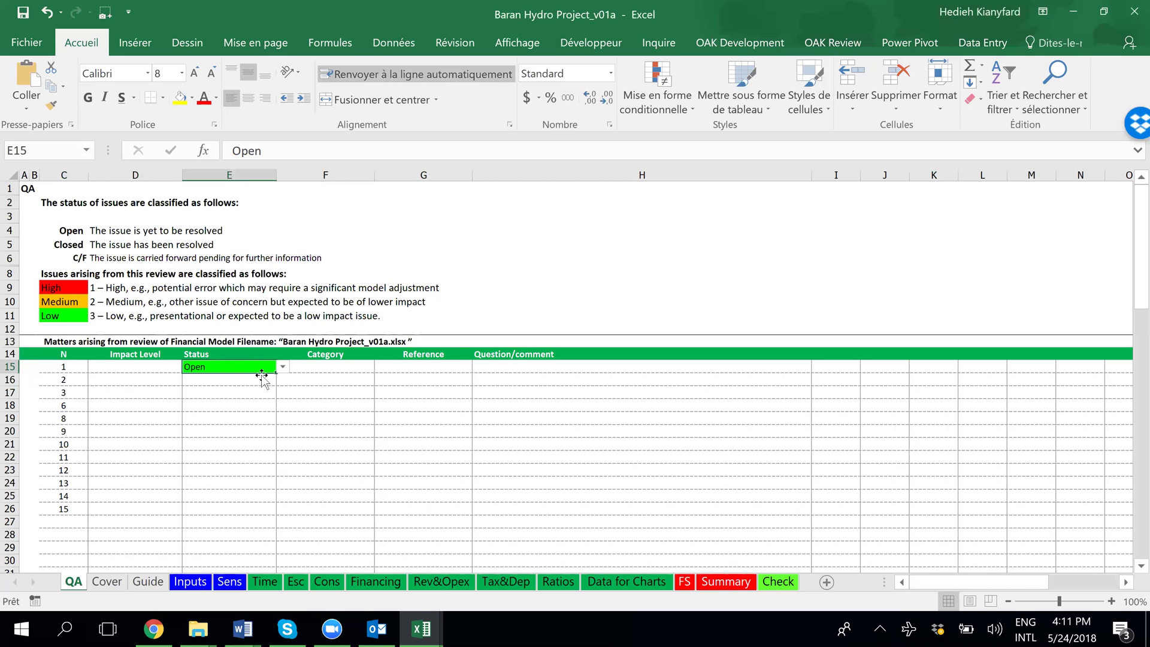
{"action": "left_click", "coordinate": [284, 367]}
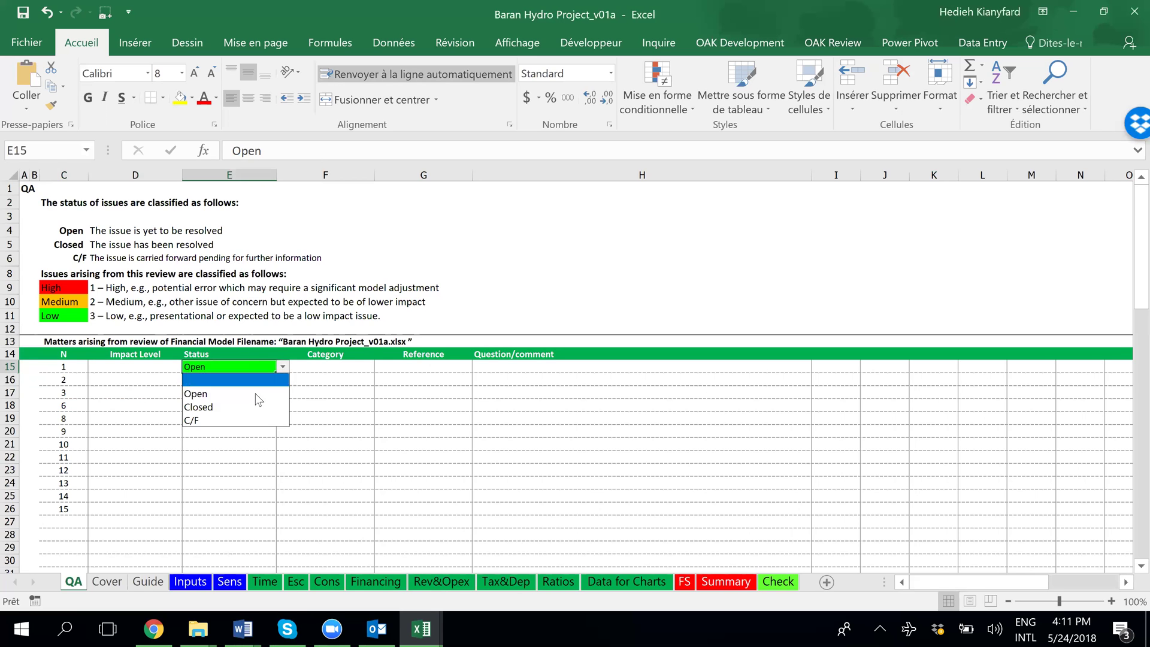
{"action": "left_click", "coordinate": [243, 408]}
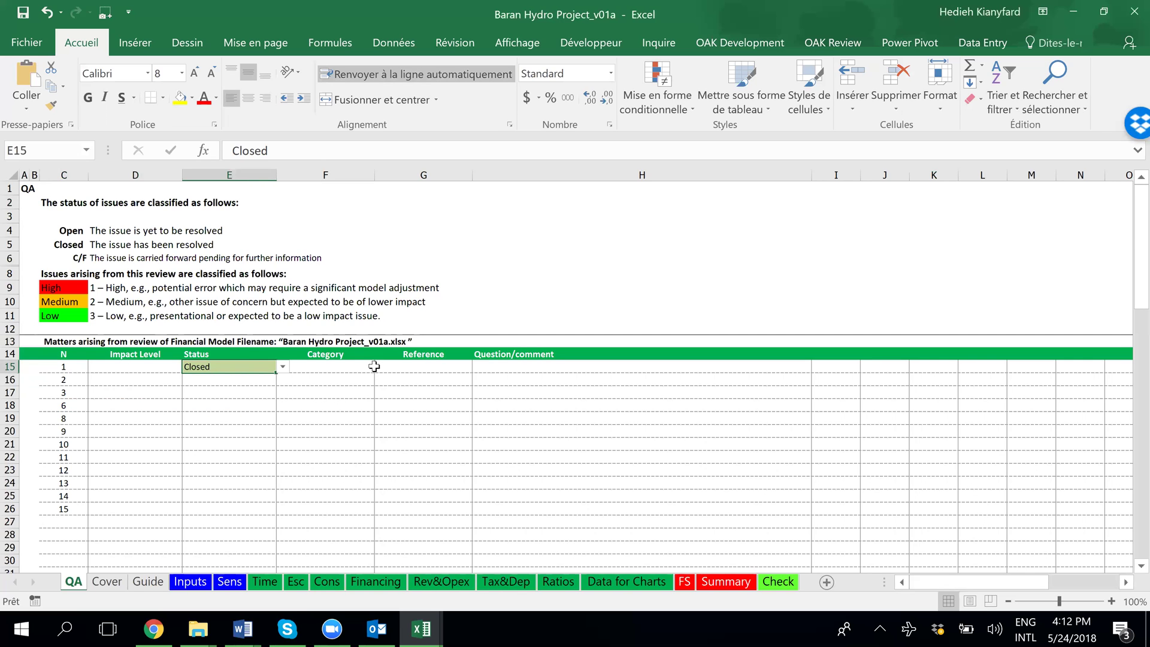
Step: Check the annual production degradation on the Inputs sheet and enter Technical as the first issue's category in F15 of the QA sheet
{"action": "left_click", "coordinate": [337, 369]}
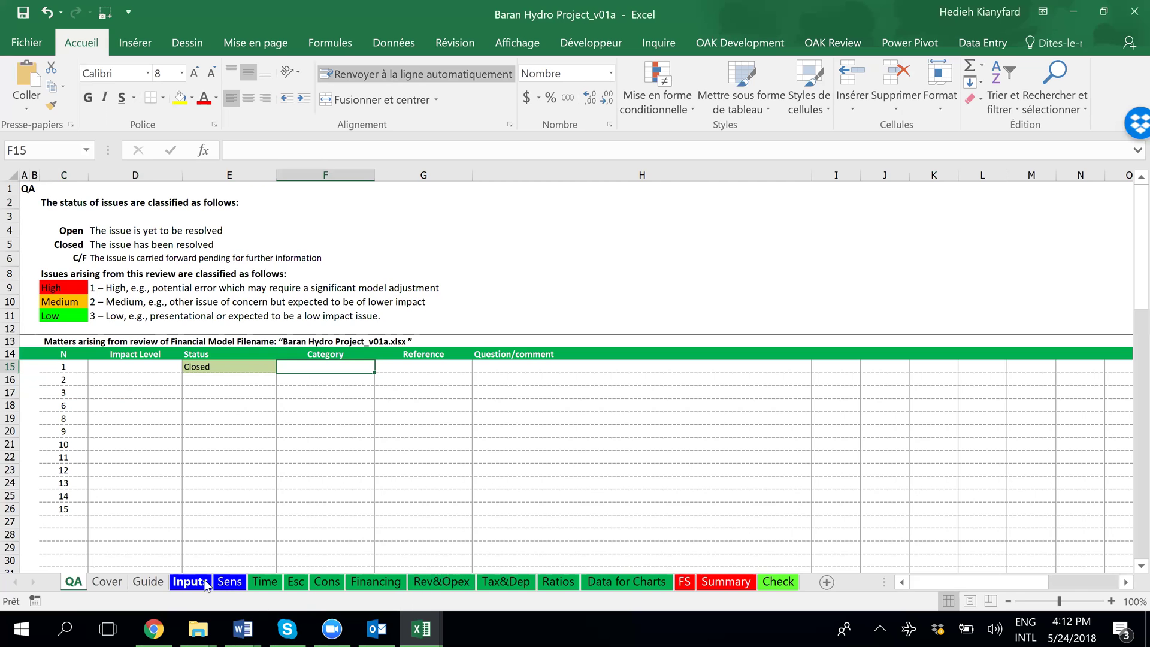
{"action": "left_click", "coordinate": [190, 581]}
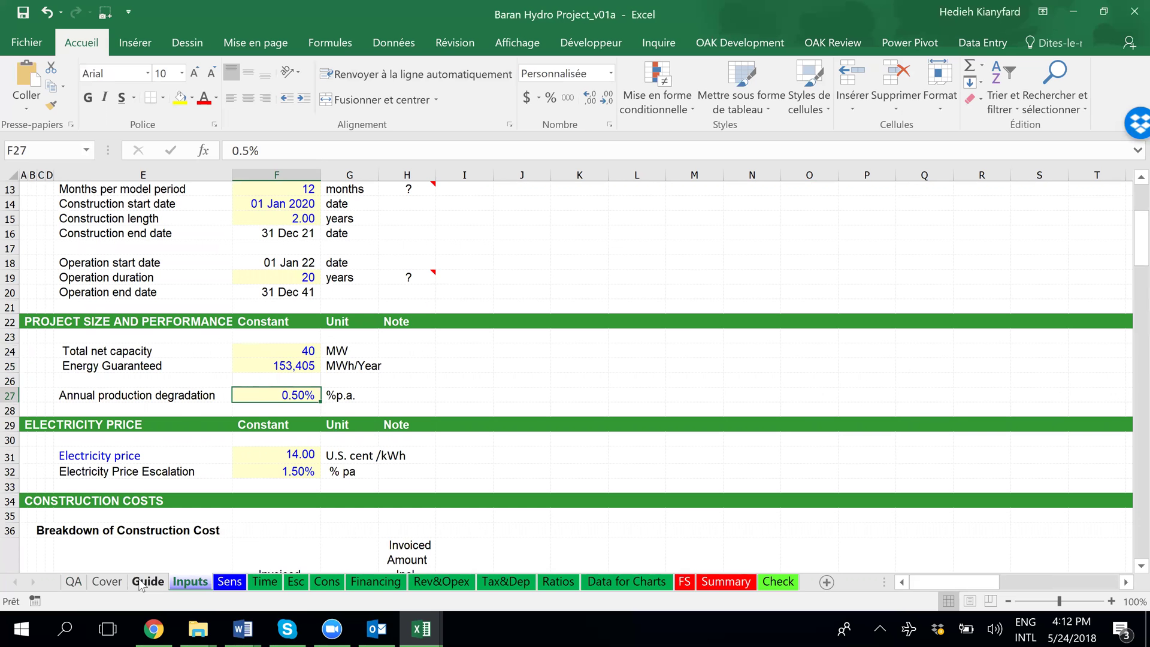
{"action": "left_click", "coordinate": [73, 582]}
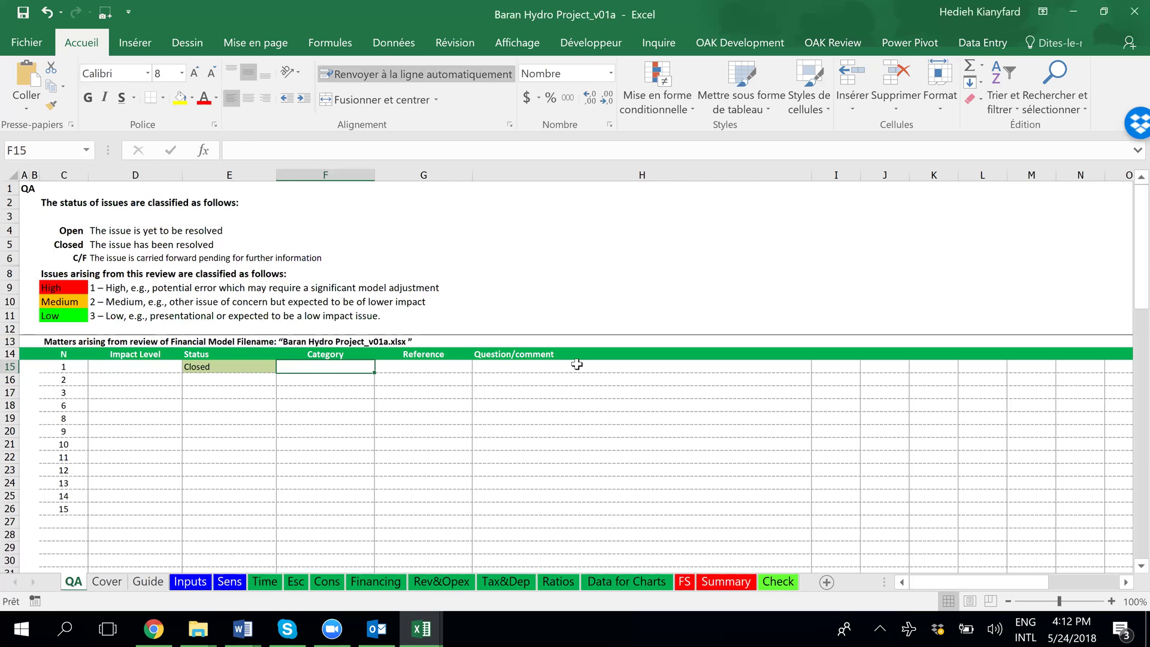
{"action": "type", "text": "Techn"}
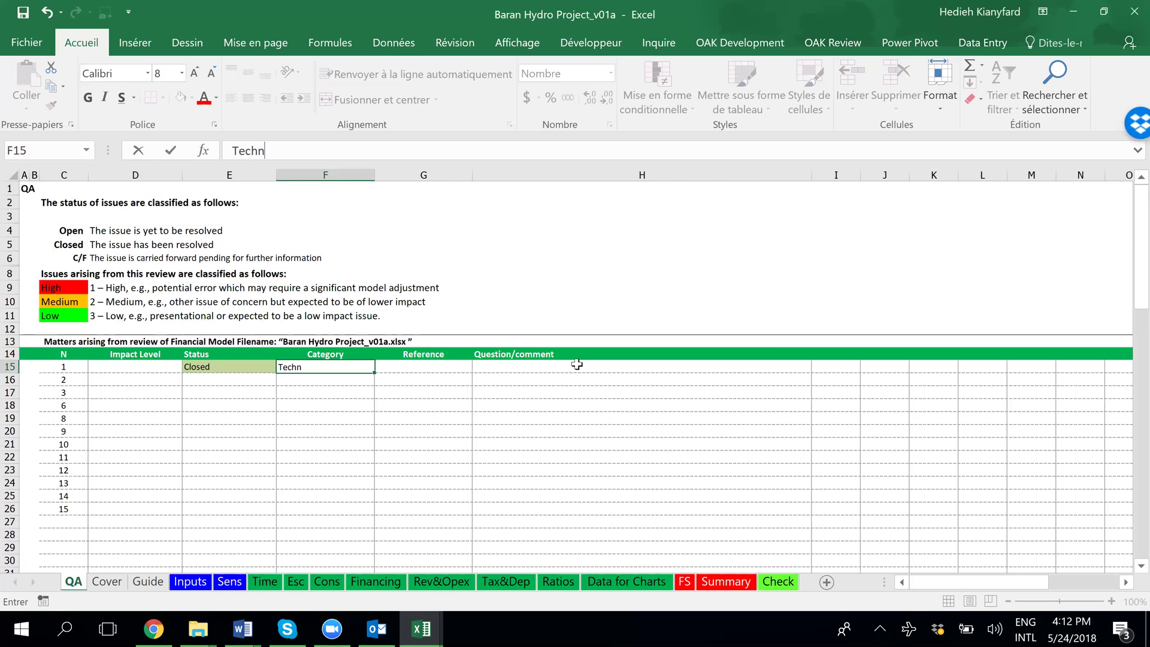
{"action": "type", "text": "ical"}
{"action": "key", "text": "Tab"}
Step: Enter the cell address Inputs!F27 as plain text in the first issue's Reference cell, G15, by picking the annual production degradation cell
{"action": "type", "text": "="}
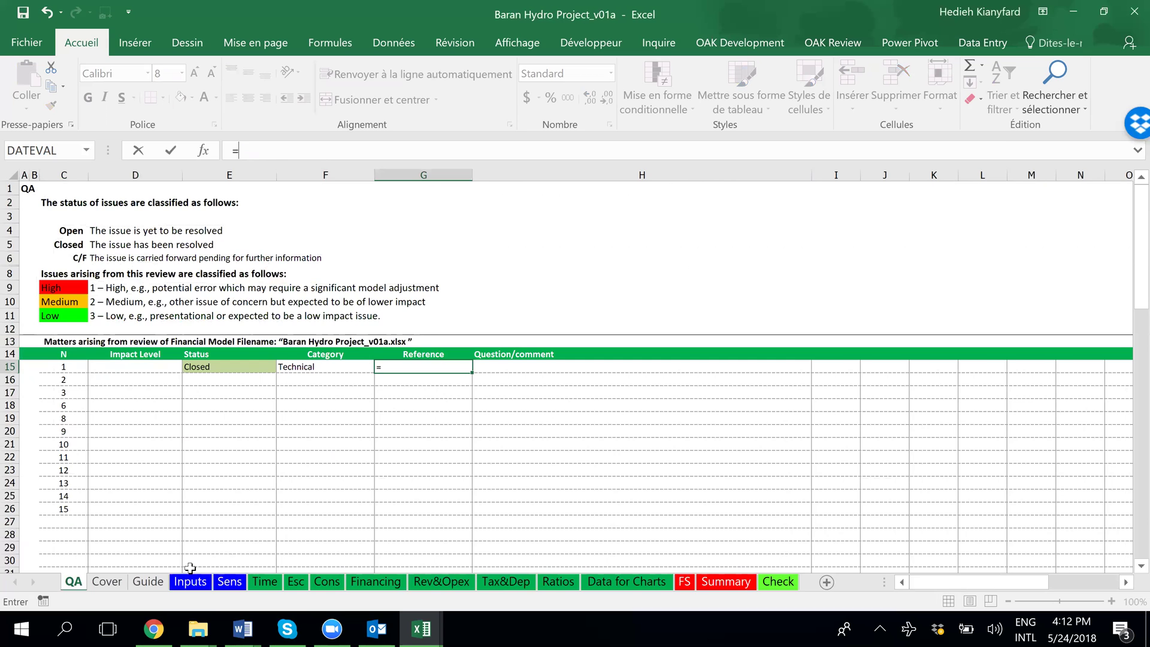
{"action": "left_click", "coordinate": [190, 581]}
{"action": "left_click", "coordinate": [302, 395]}
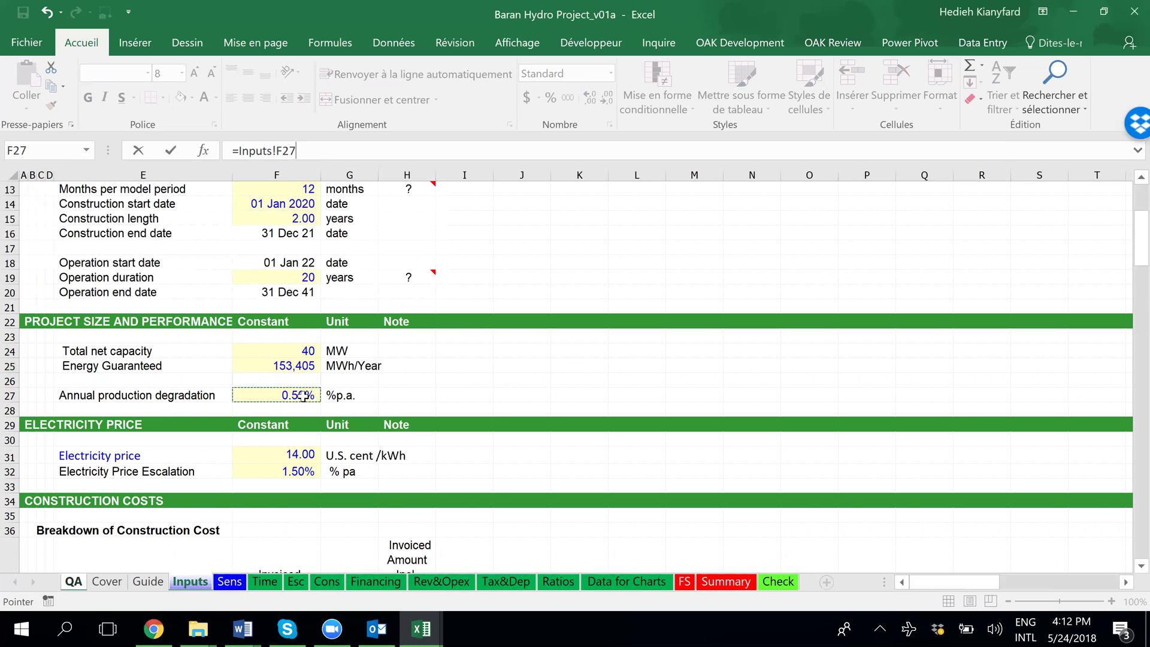
{"action": "left_click", "coordinate": [241, 151]}
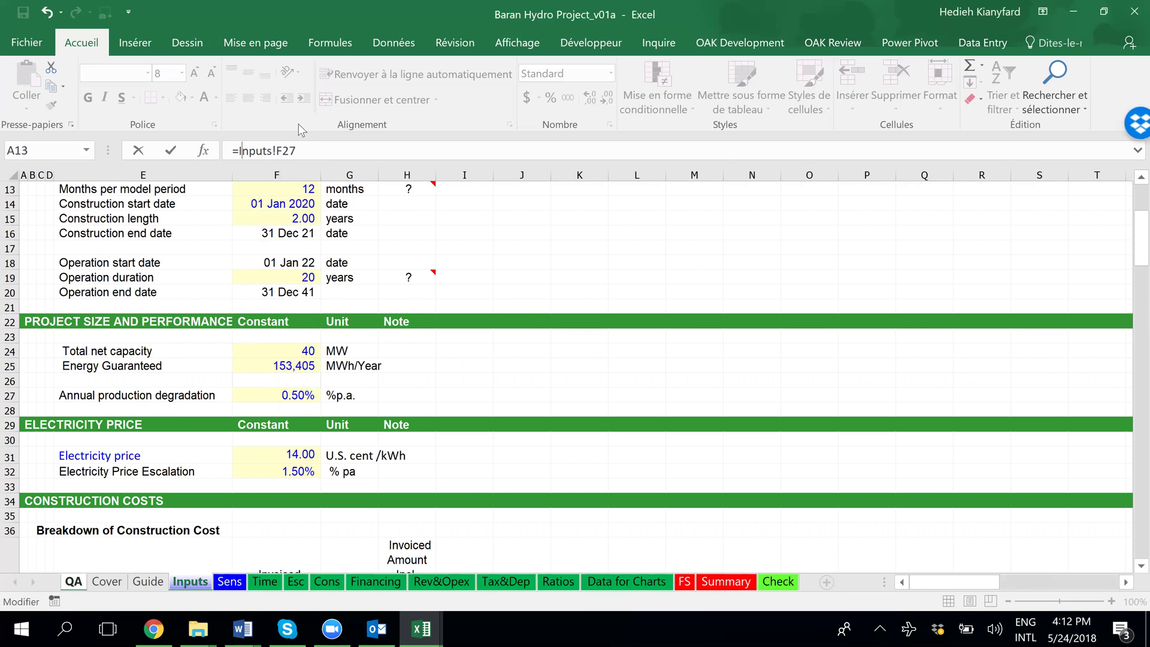
{"action": "key", "text": "BackSpace"}
{"action": "key", "text": "Return"}
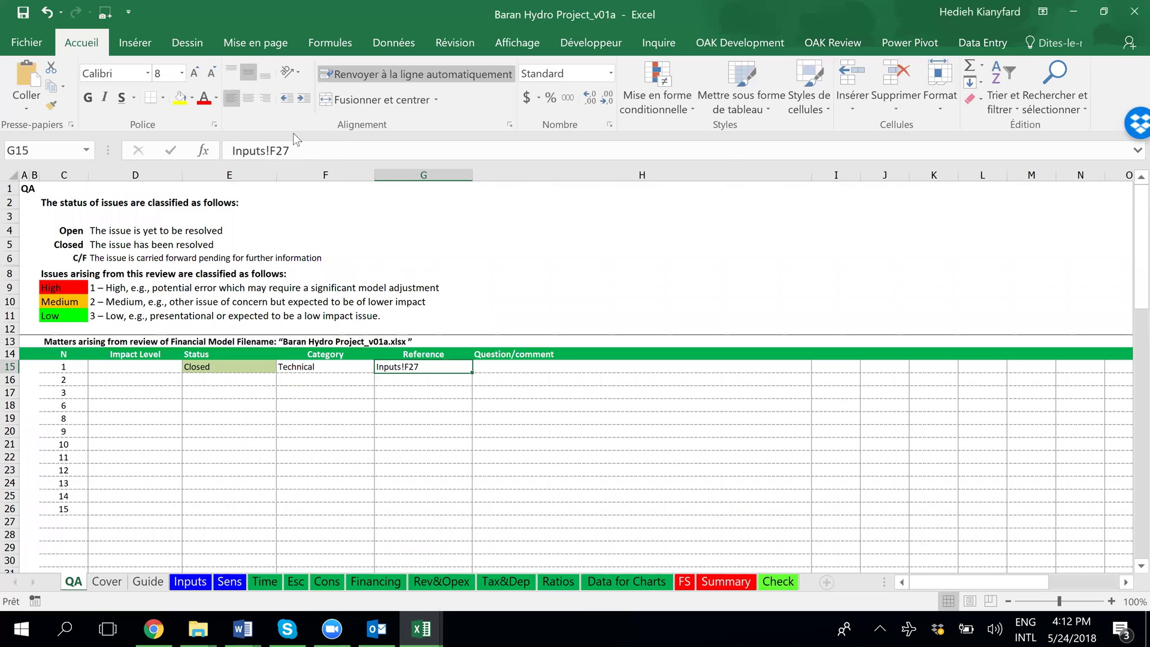
Step: Enter "Please provide reference." as the first issue's question/comment in H15
{"action": "left_click", "coordinate": [502, 370]}
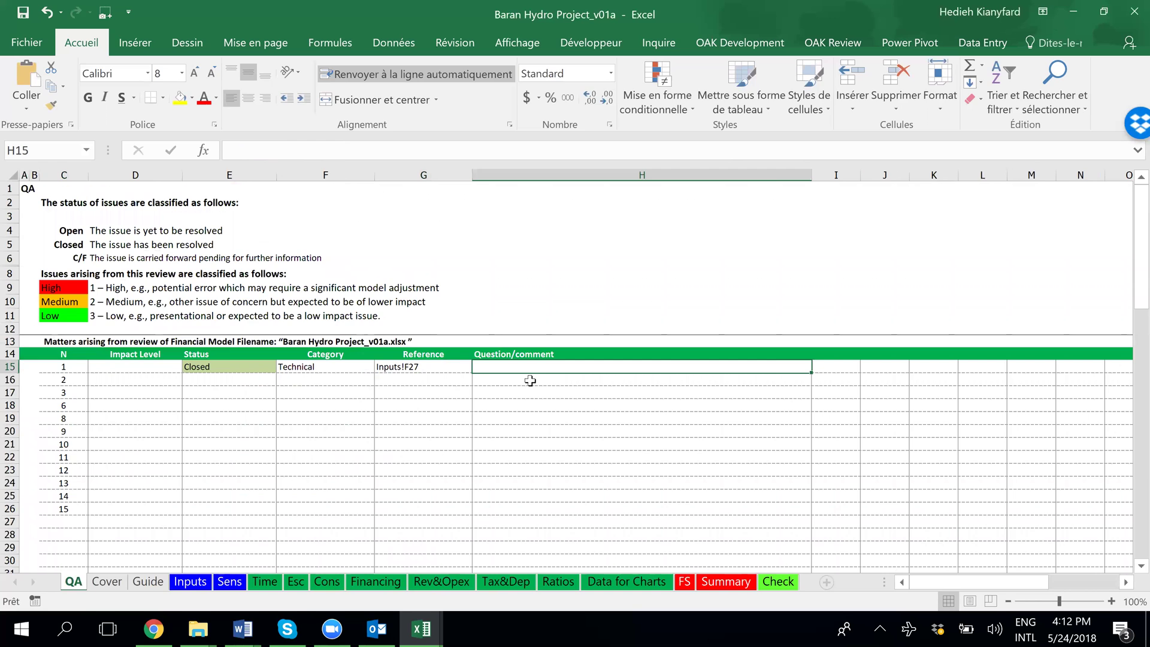
{"action": "type", "text": "Please "}
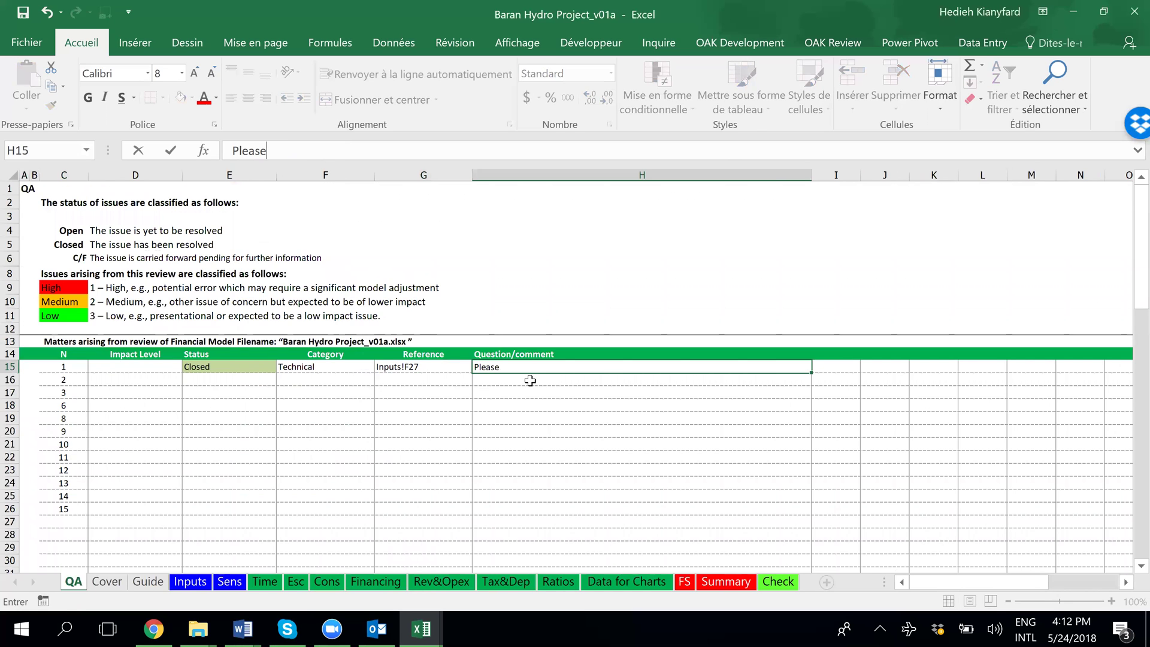
{"action": "type", "text": "r"}
{"action": "key", "text": "BackSpace"}
{"action": "type", "text": "provide reference."}
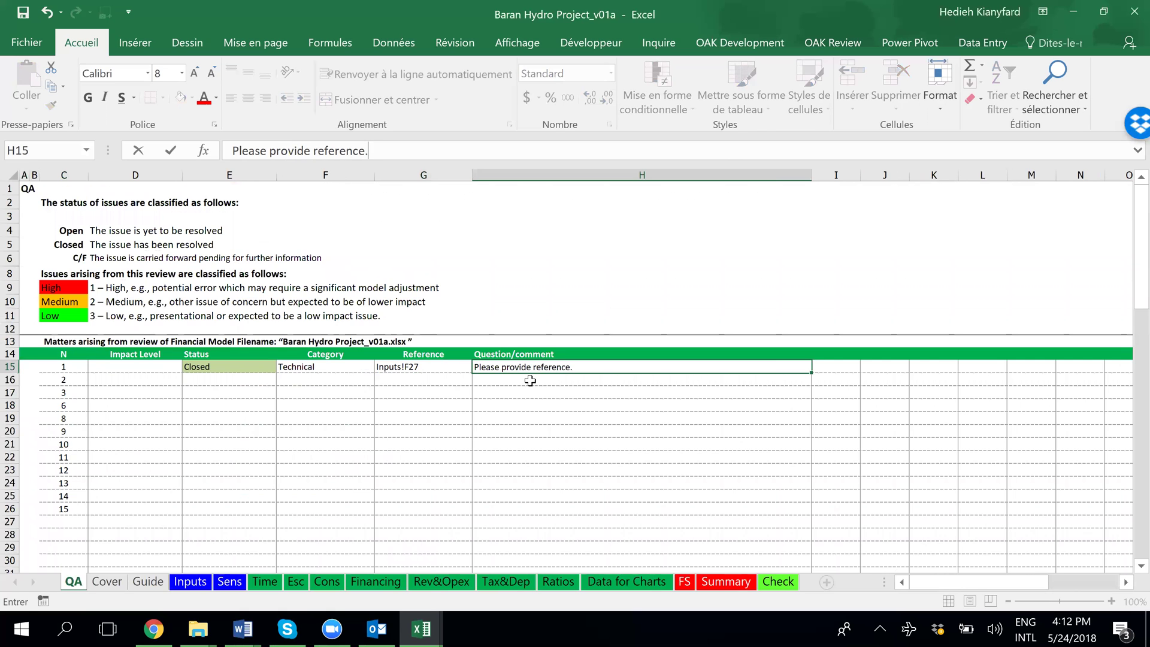
{"action": "key", "text": "ctrl+Return"}
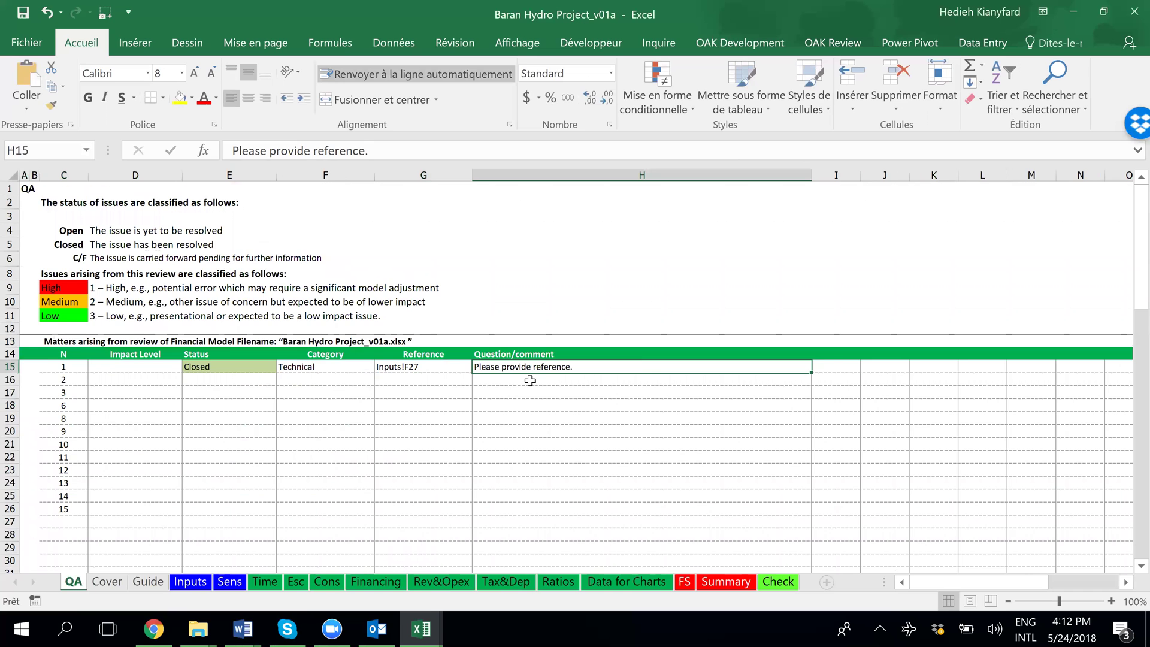
Step: Select the issue log from its title row through the last numbered issue, range C13:H26
{"action": "left_click", "coordinate": [63, 354]}
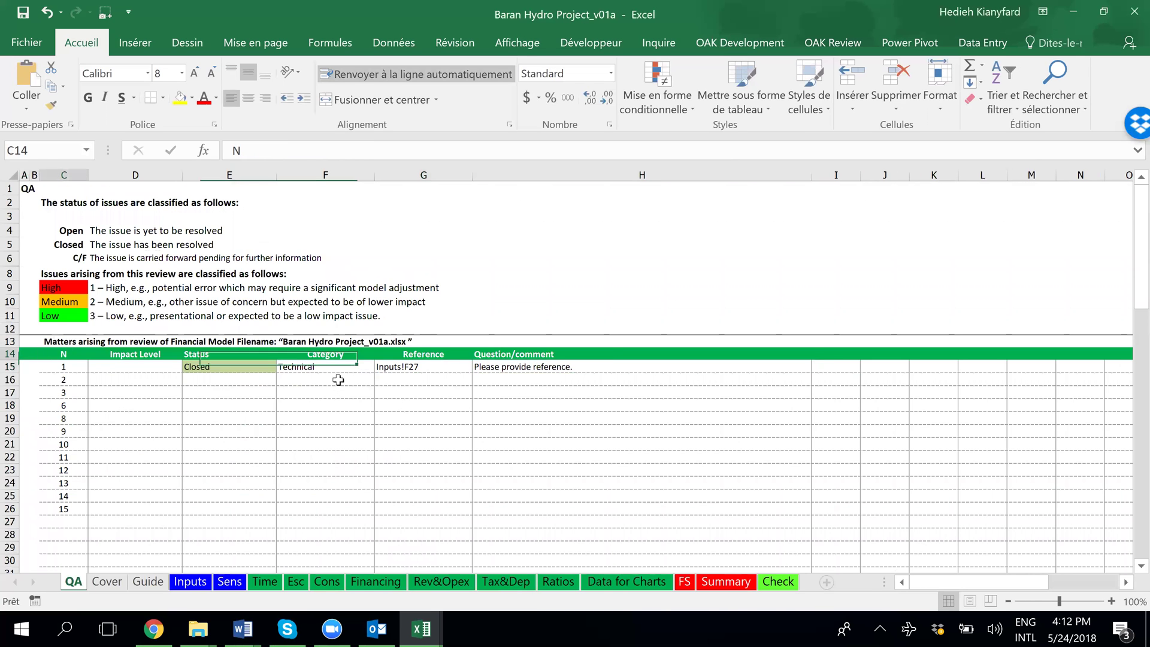
{"action": "left_click", "coordinate": [724, 504], "text": "shift"}
{"action": "left_click_drag", "start_coordinate": [59, 341], "coordinate": [703, 503]}
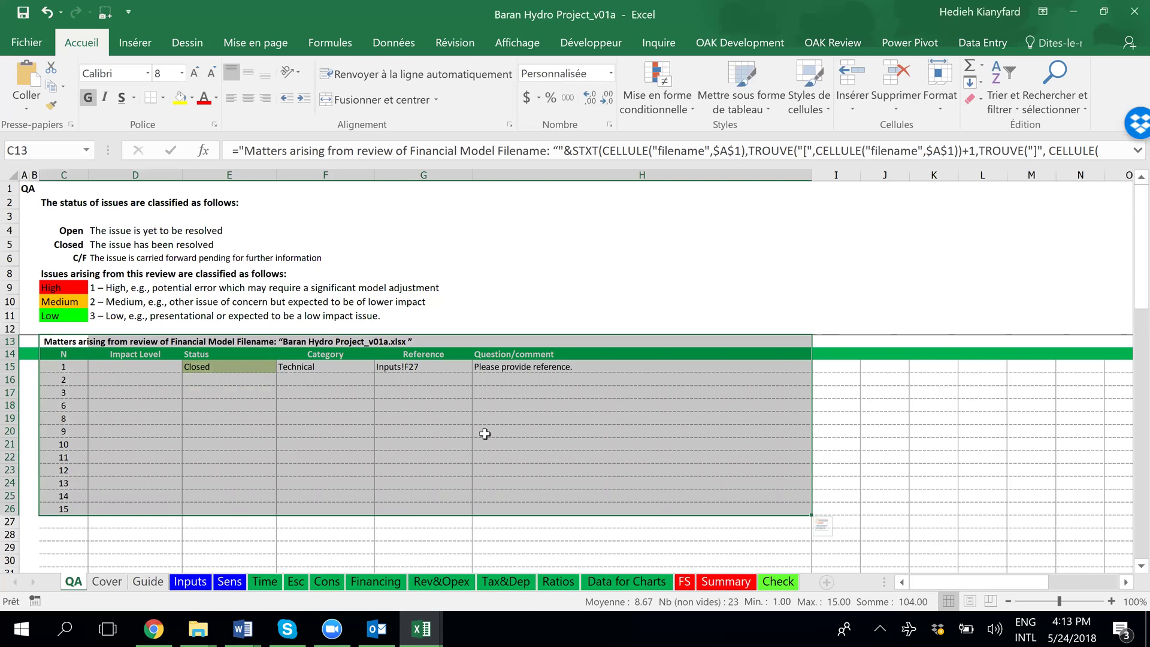
Step: Check the cells beside the Question/comment column on the QA sheet and select the issue log's entry area, range E15:I25
{"action": "left_click", "coordinate": [848, 372]}
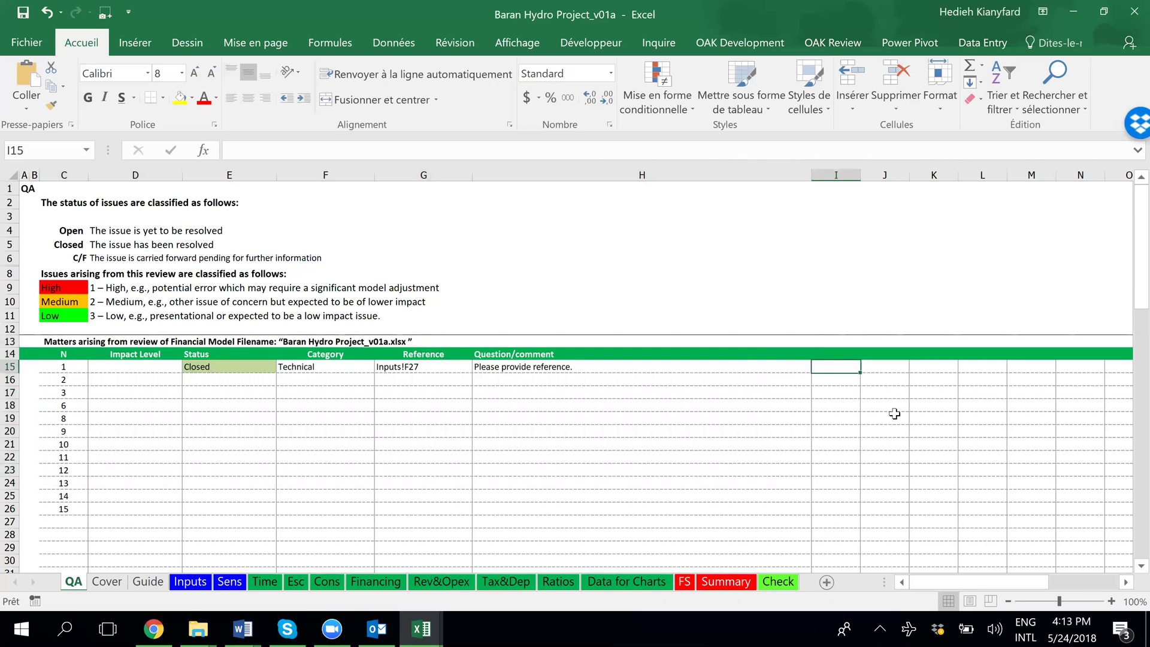
{"action": "left_click", "coordinate": [518, 366]}
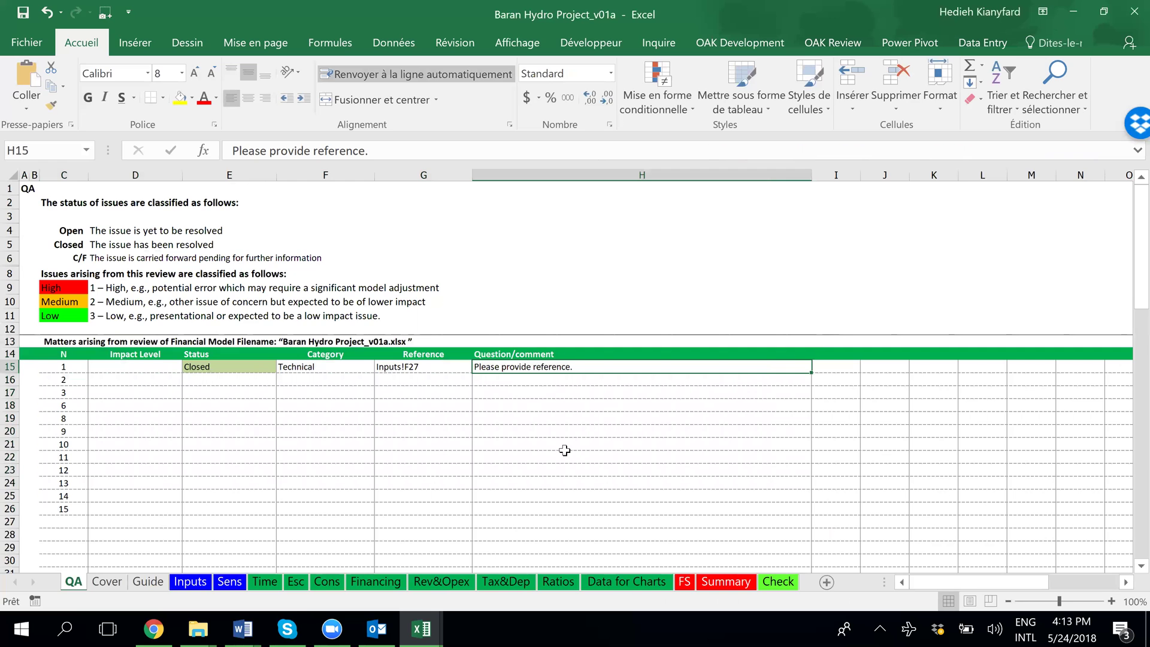
{"action": "left_click", "coordinate": [831, 370]}
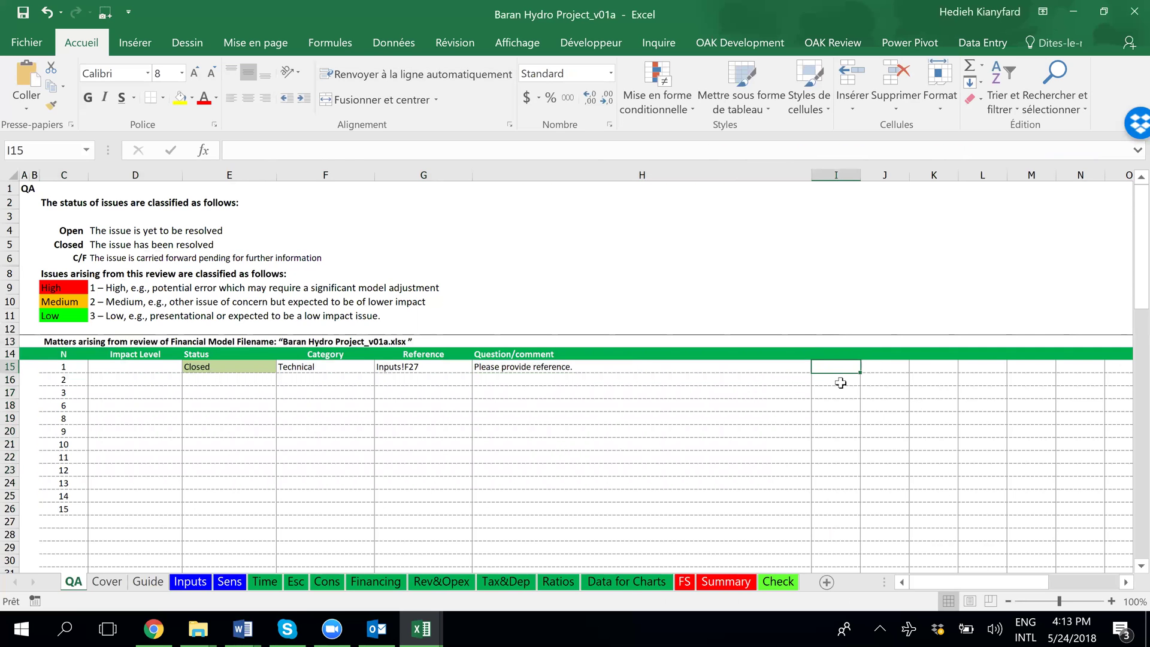
{"action": "left_click", "coordinate": [843, 355]}
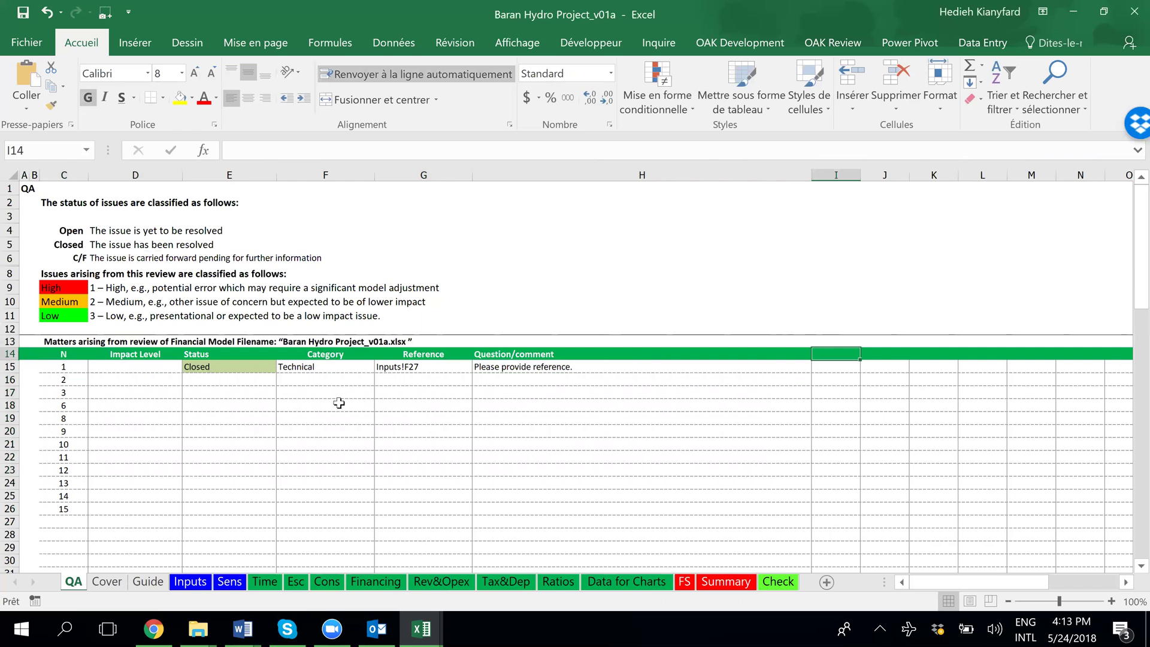
{"action": "left_click_drag", "start_coordinate": [215, 367], "coordinate": [848, 500]}
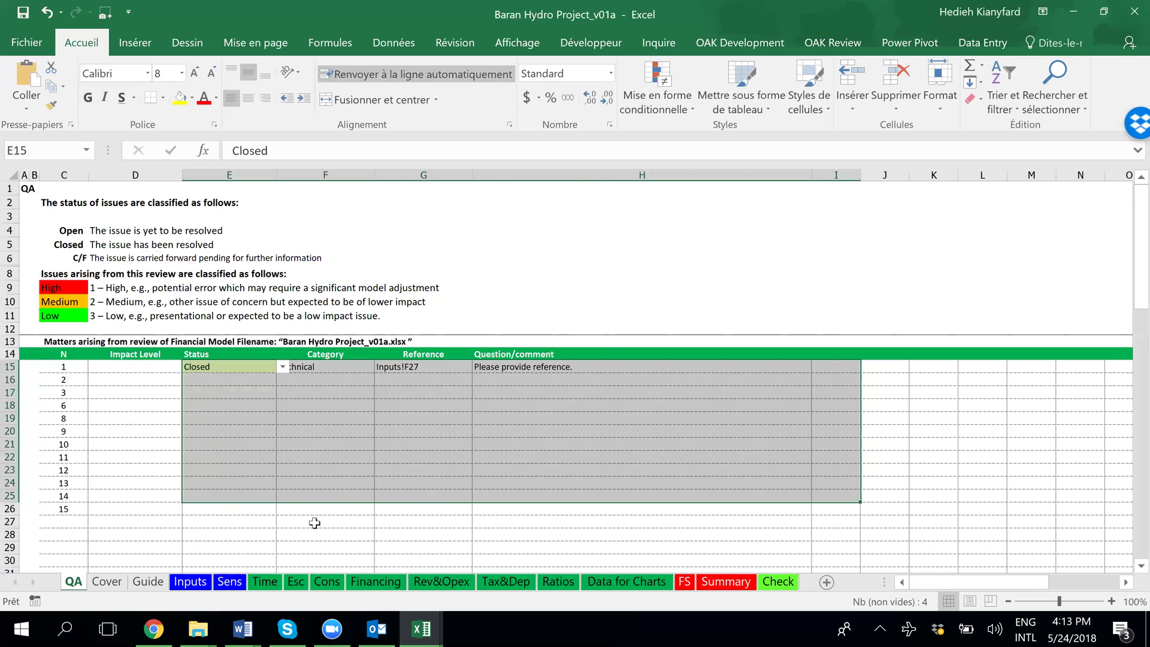
Step: Switch to Chrome and find the "Keep track of your Q&As" section on the FinExMod home page
{"action": "left_click", "coordinate": [153, 629]}
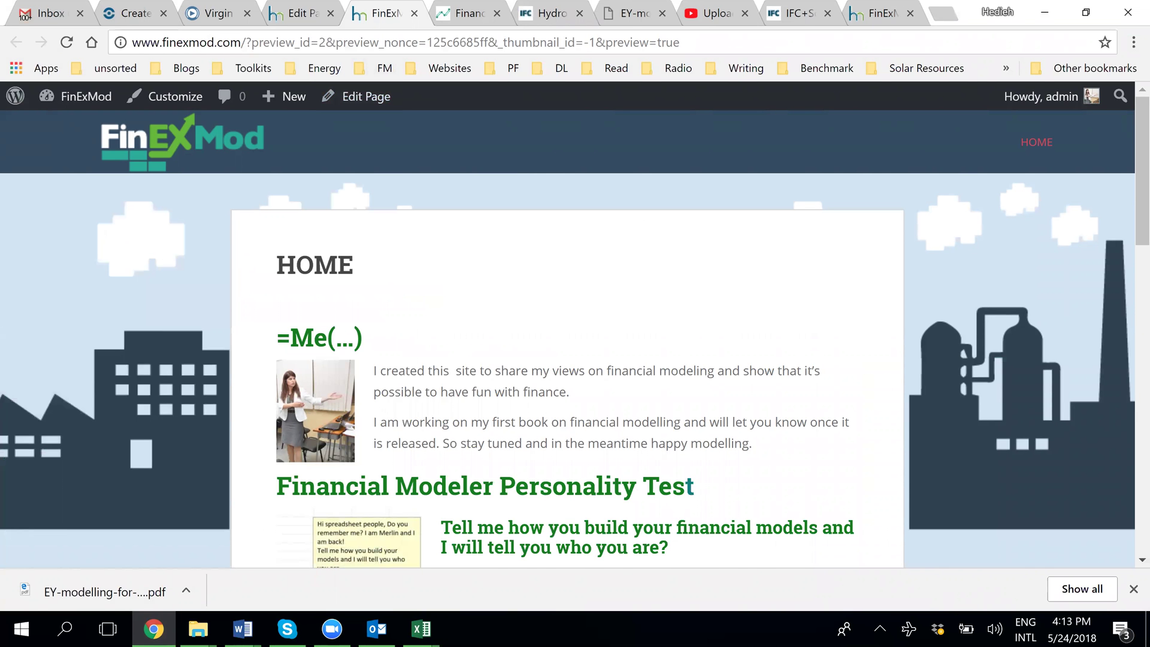
{"action": "scroll", "coordinate": [605, 418], "scroll_direction": "down", "scroll_amount": 3}
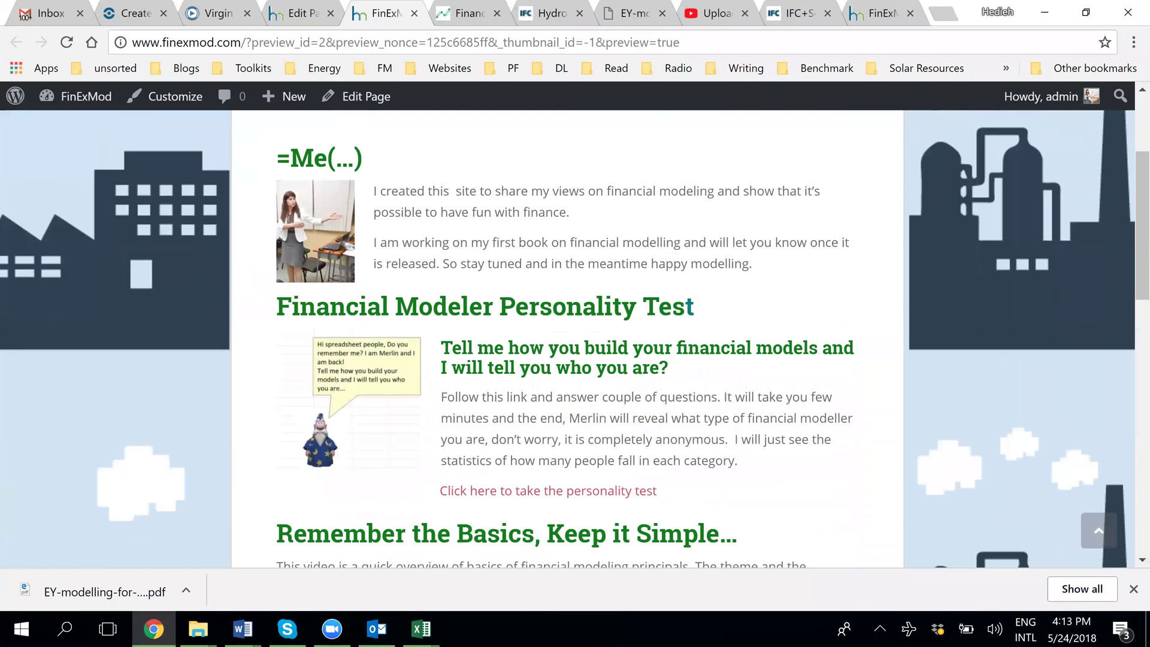
{"action": "scroll", "coordinate": [614, 403], "scroll_direction": "down", "scroll_amount": 10}
{"action": "scroll", "coordinate": [614, 404], "scroll_direction": "up", "scroll_amount": 15}
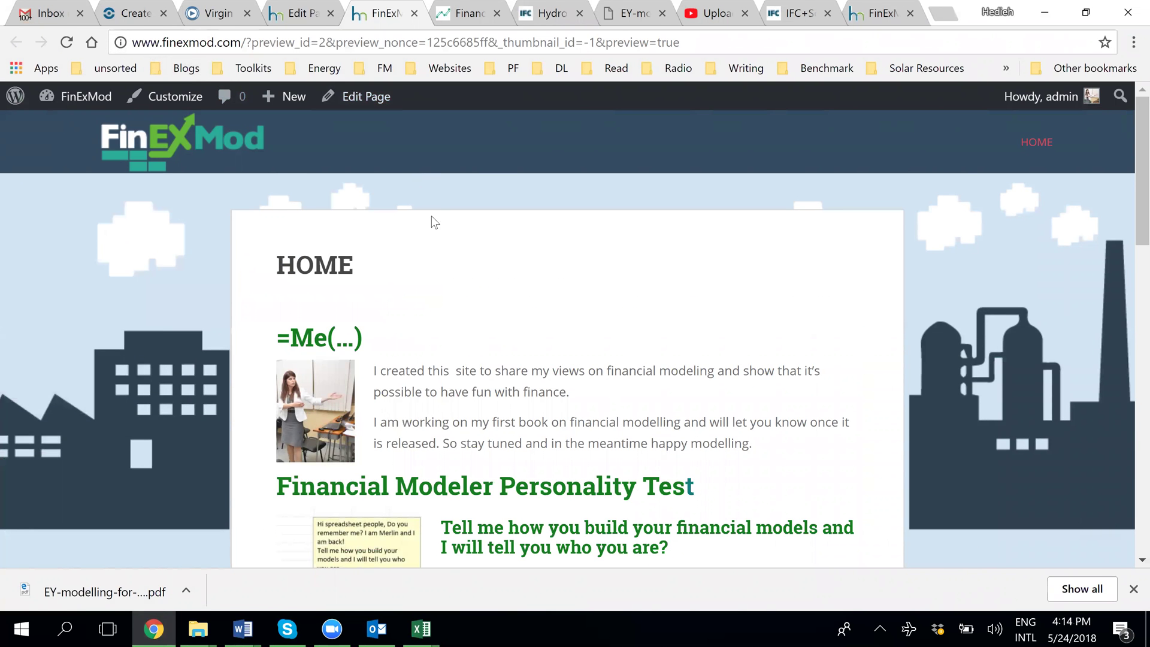
{"action": "scroll", "coordinate": [432, 221], "scroll_direction": "down", "scroll_amount": 15}
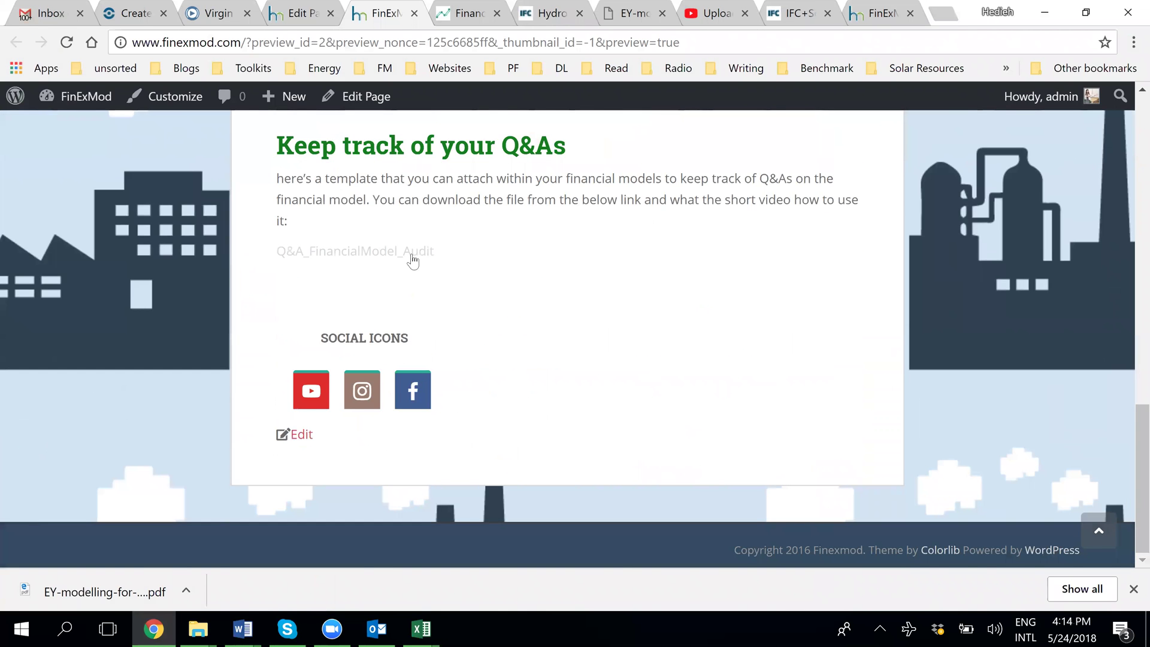
Step: Open the save dialog for the Q&A_FinancialModel_Audit template download and cancel it without saving the file
{"action": "left_click", "coordinate": [412, 252]}
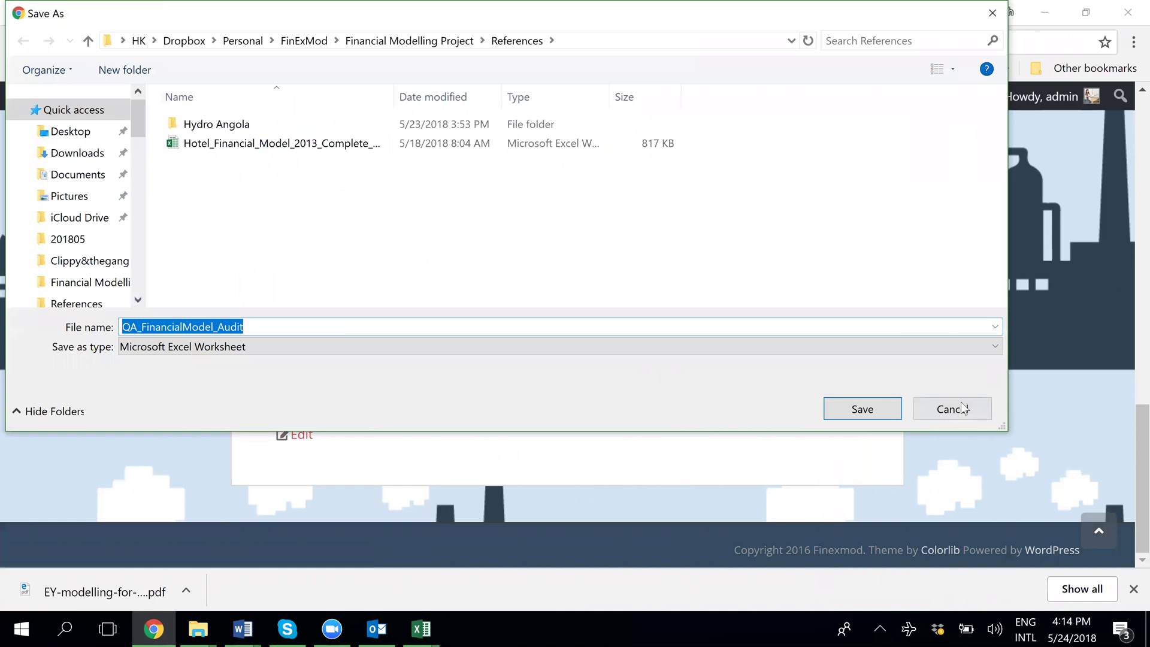
{"action": "left_click", "coordinate": [950, 407]}
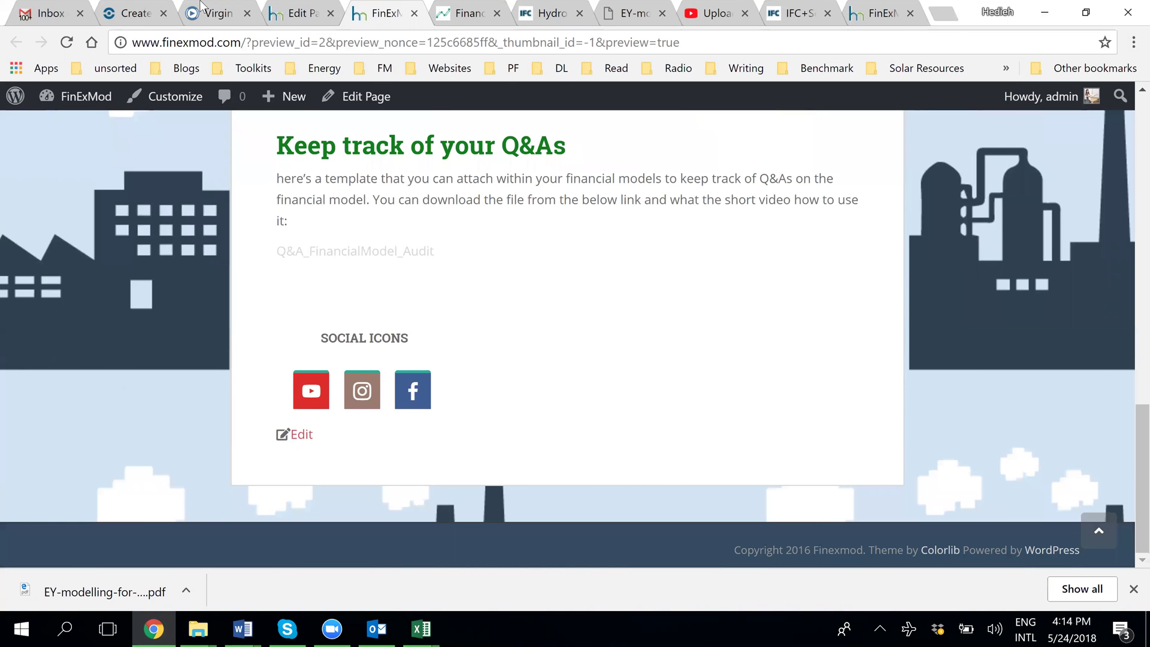